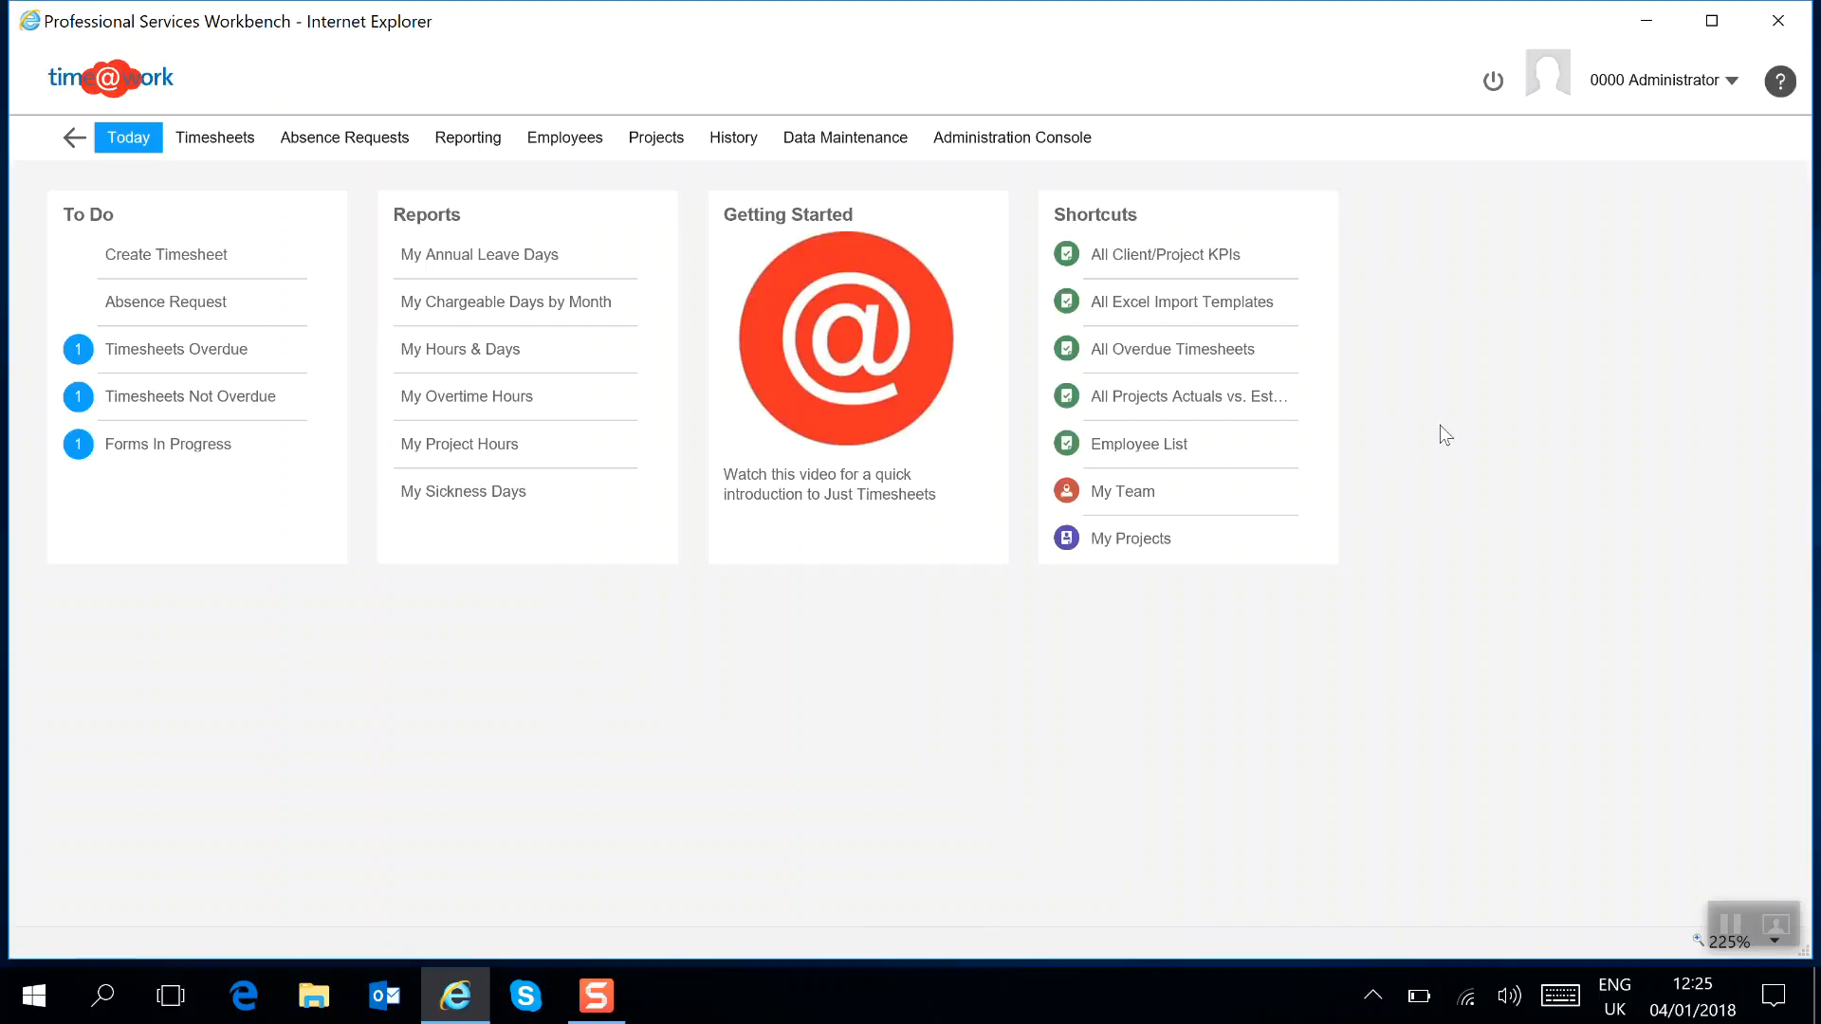
Open the All Annual Leave report from the reporting area.
click(474, 155)
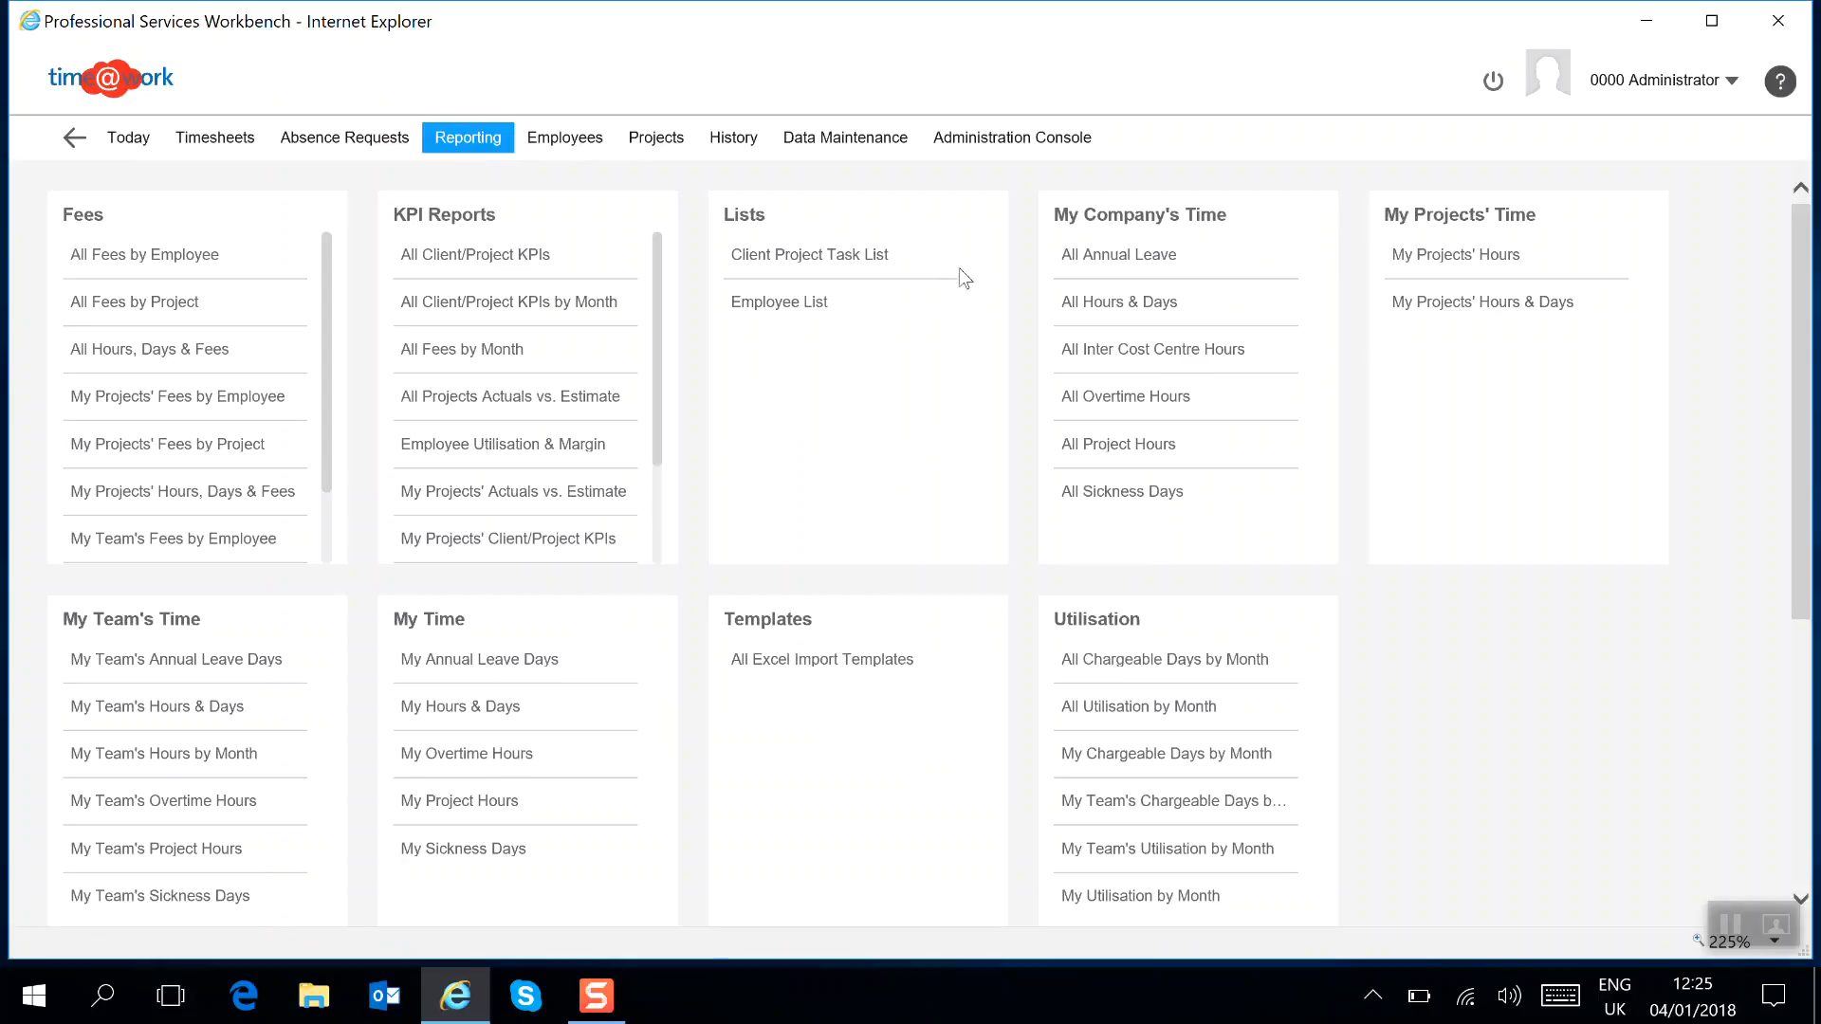
click(1137, 267)
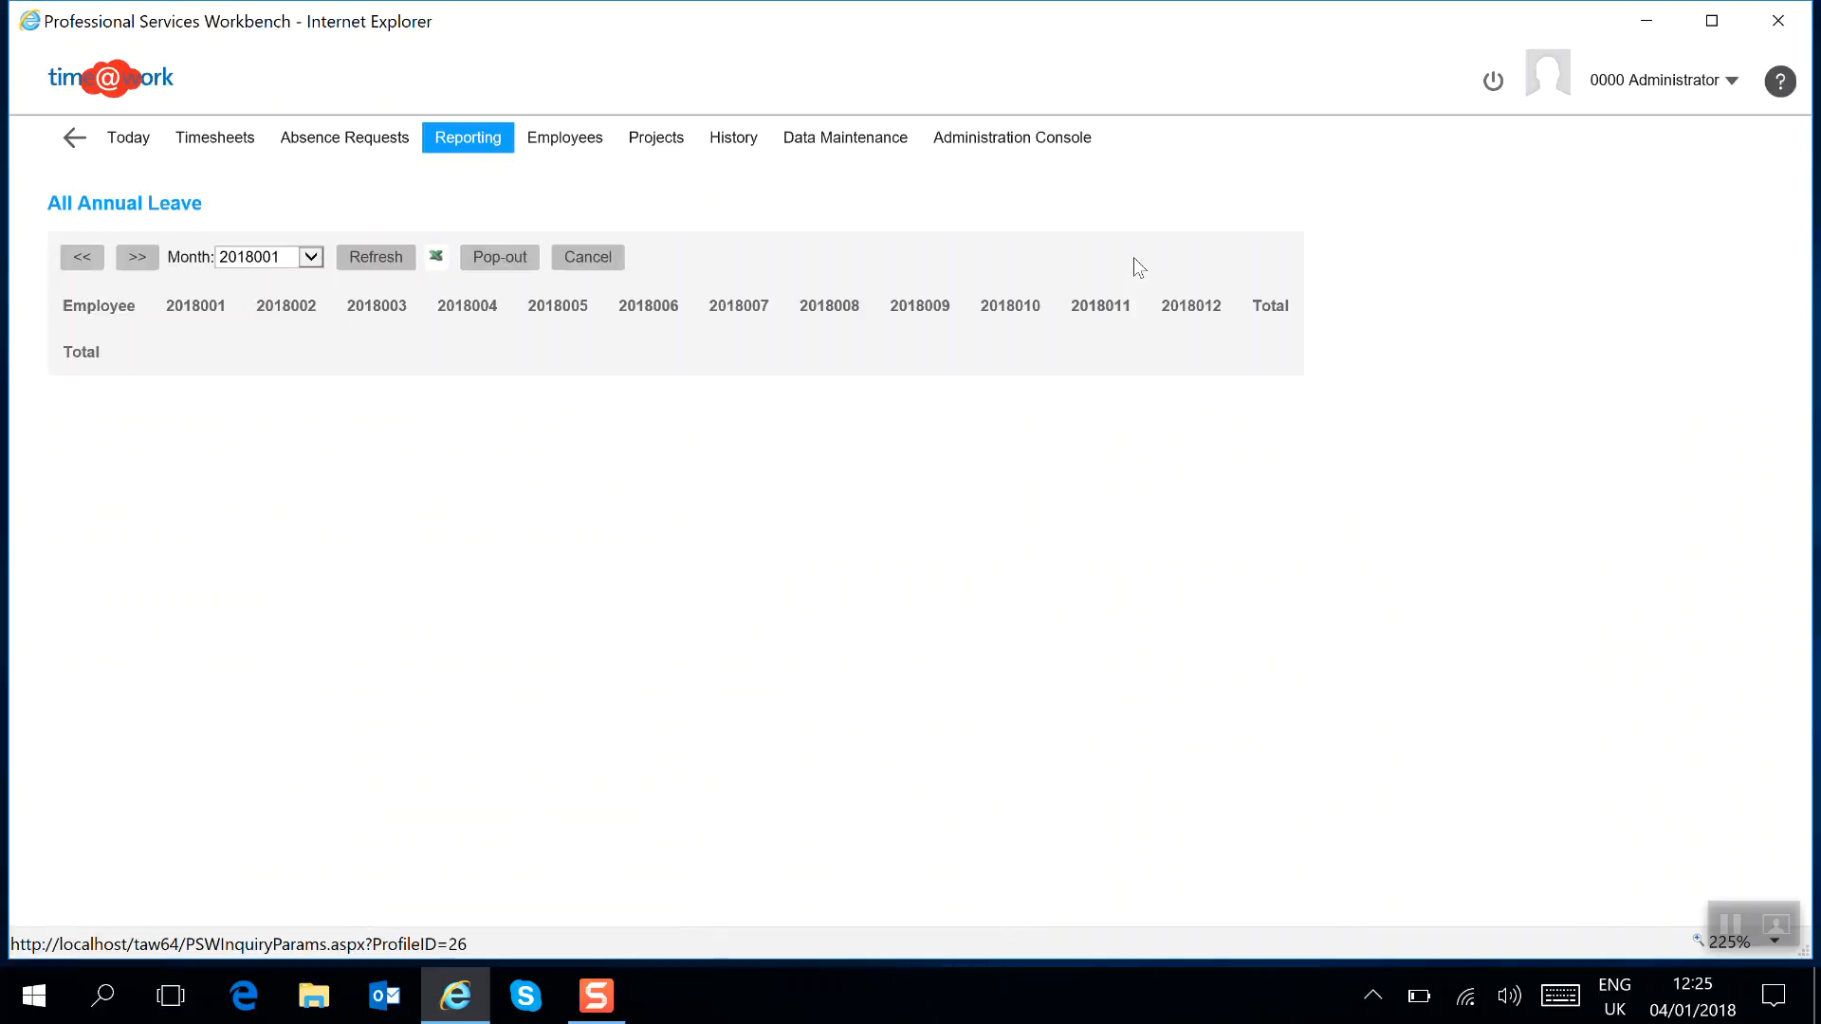
Switch the annual leave report to the previous year and inspect an employee's July leave entry.
click(82, 258)
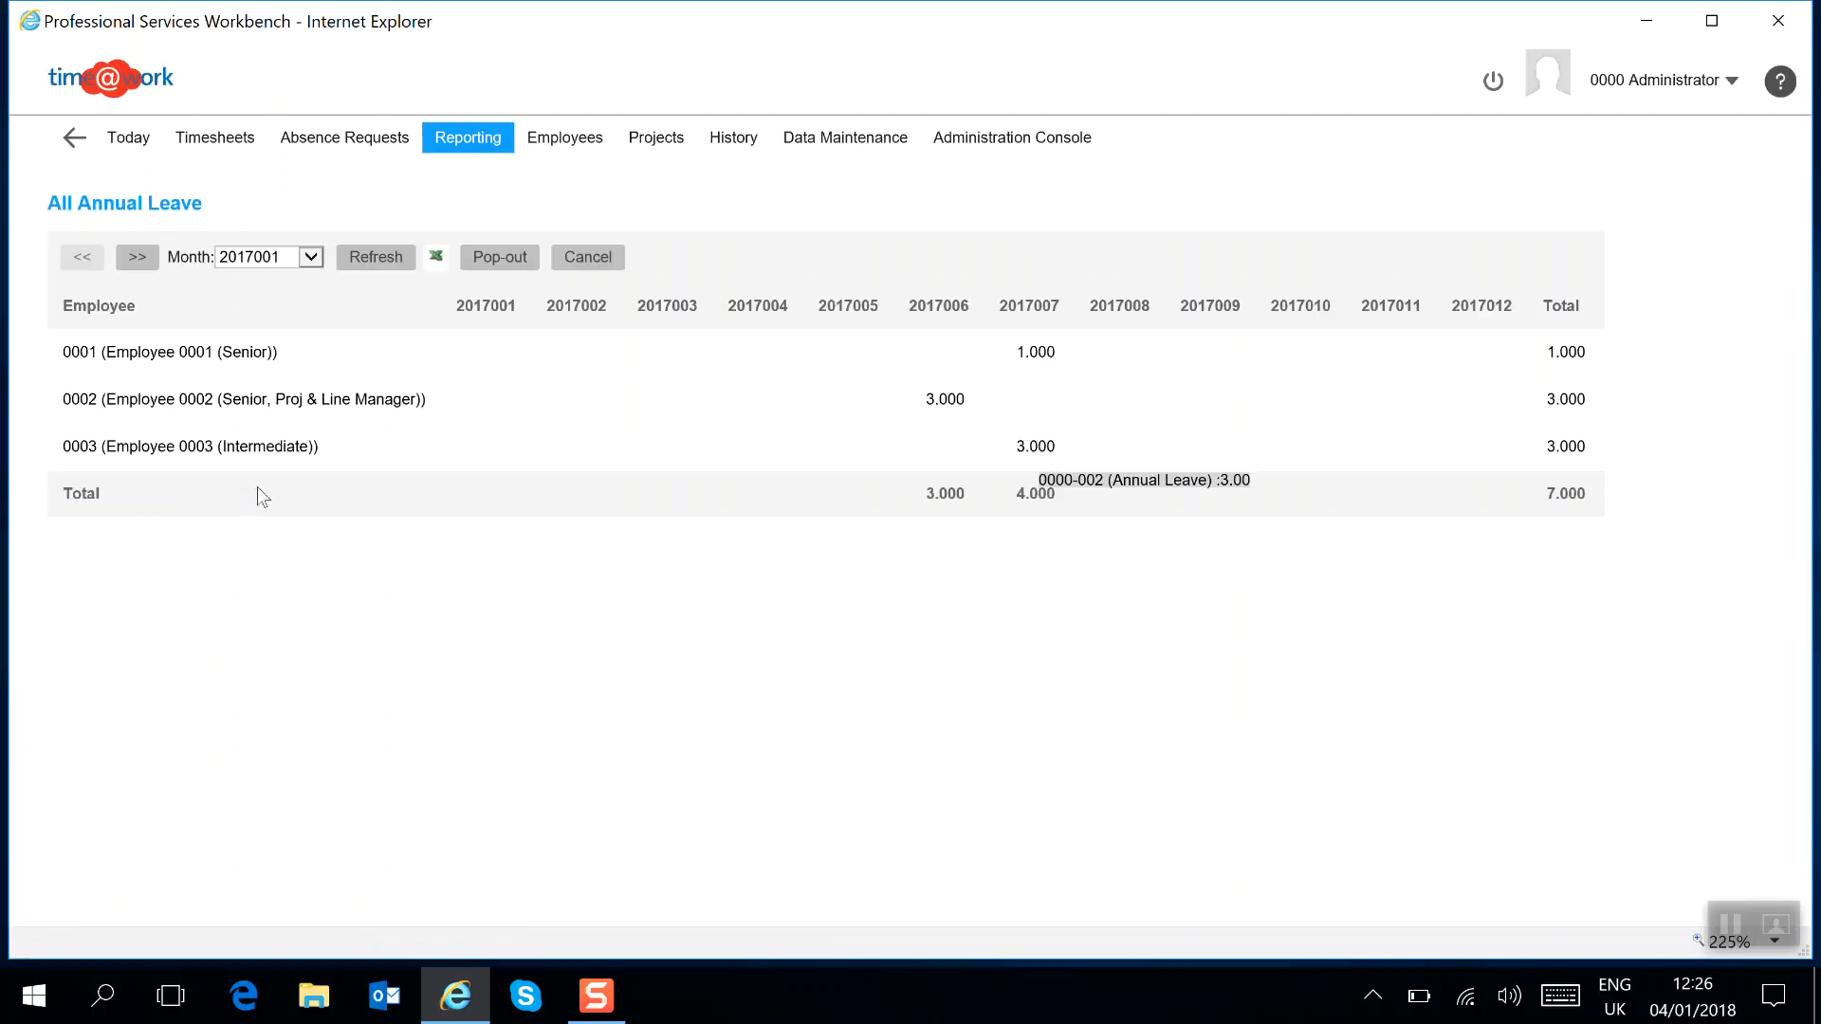
click(1045, 361)
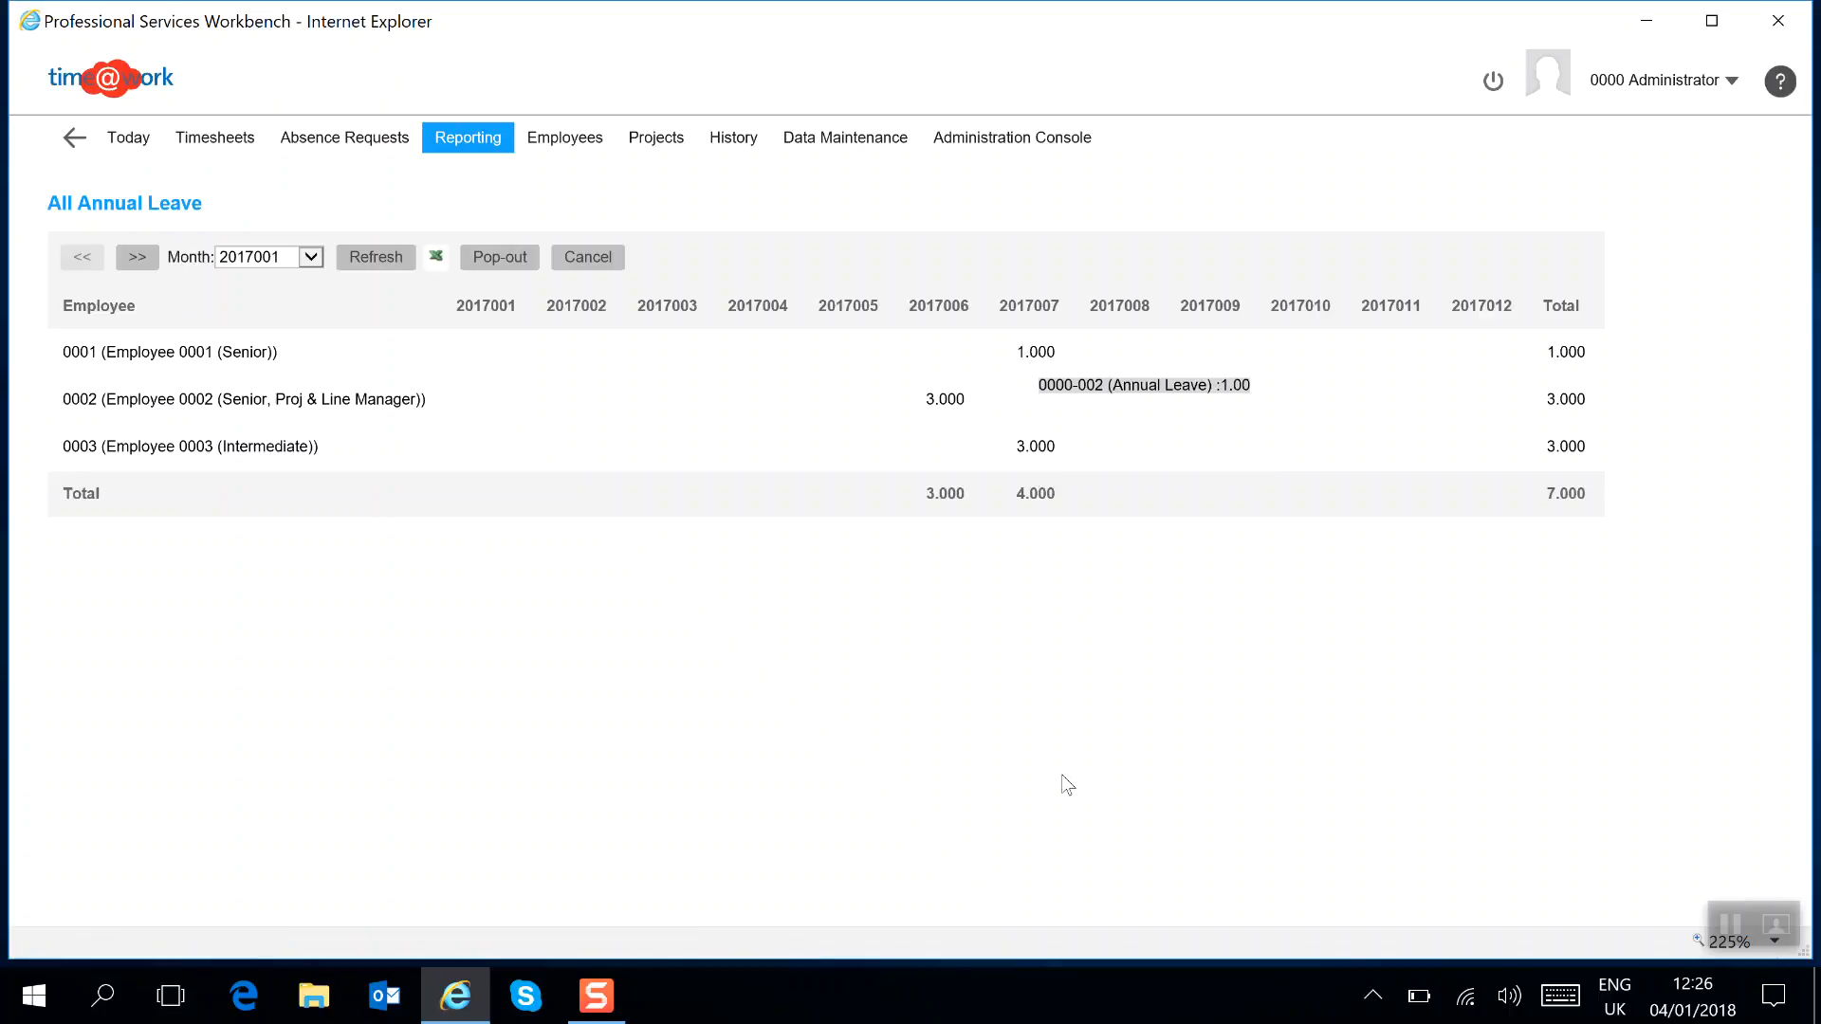
Export the annual leave report to Excel, open the spreadsheet, and close Excel again.
click(437, 265)
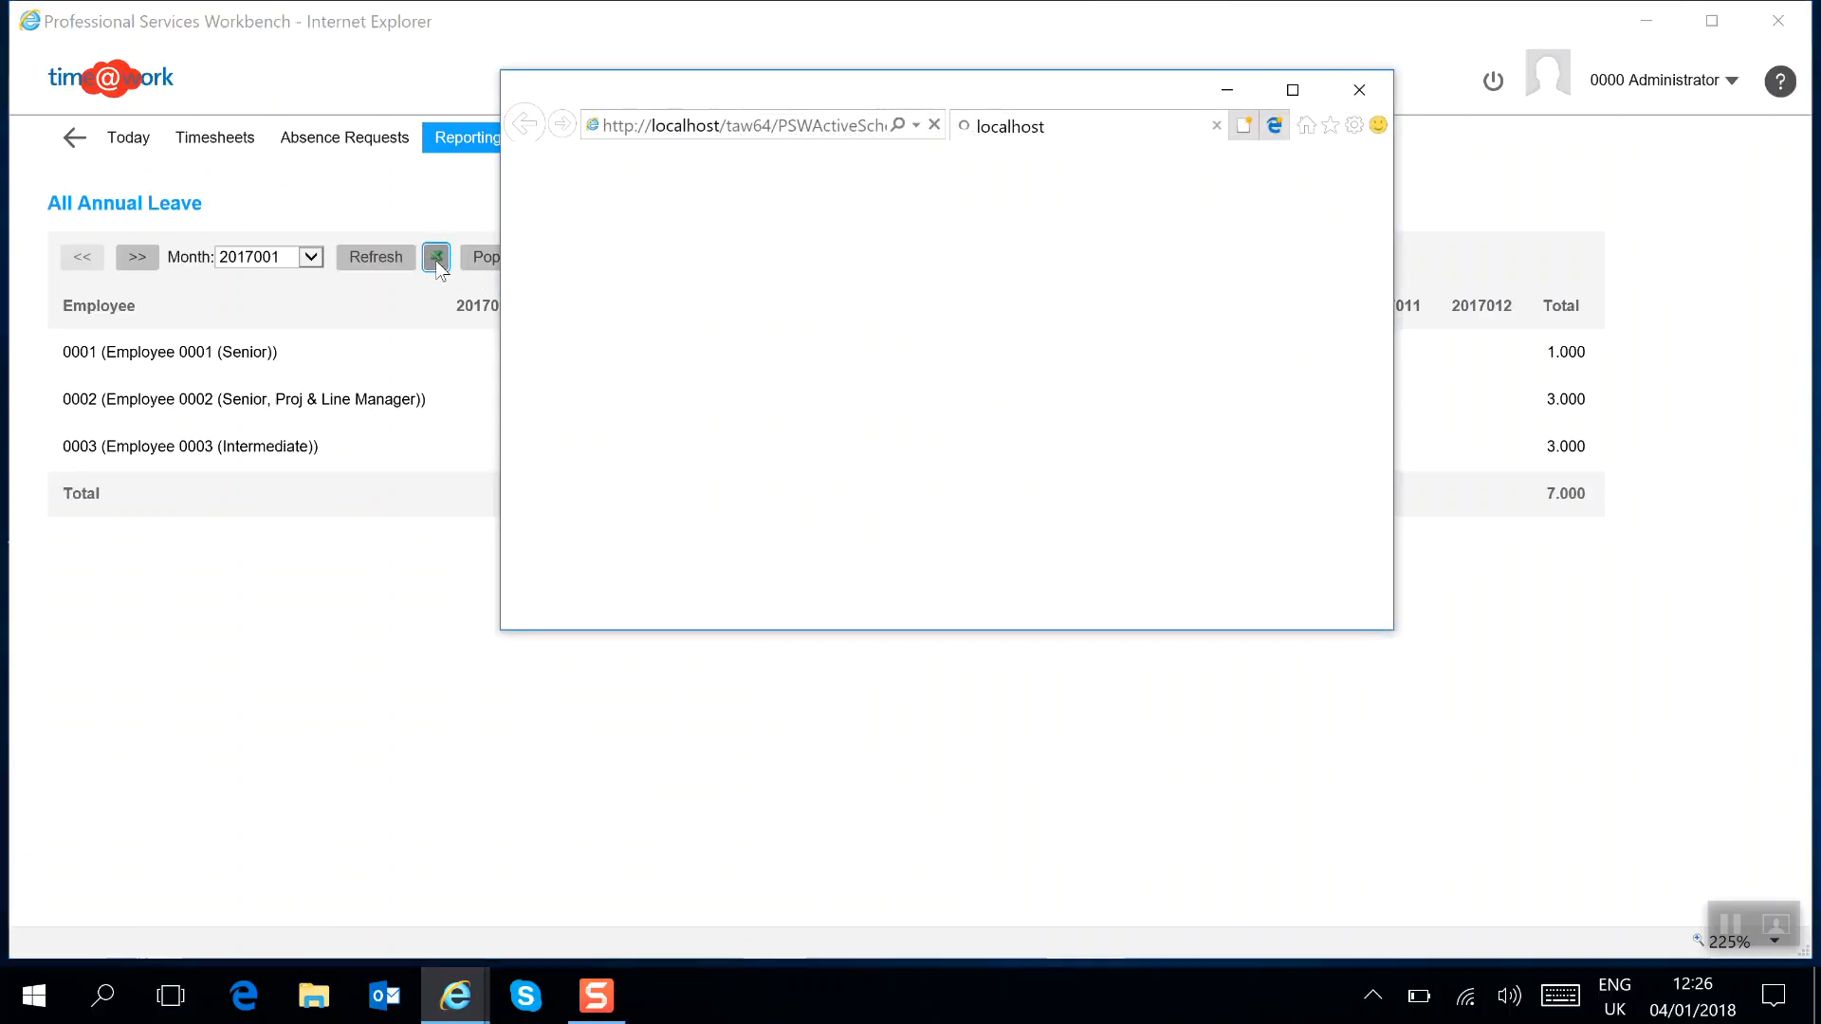
click(1261, 925)
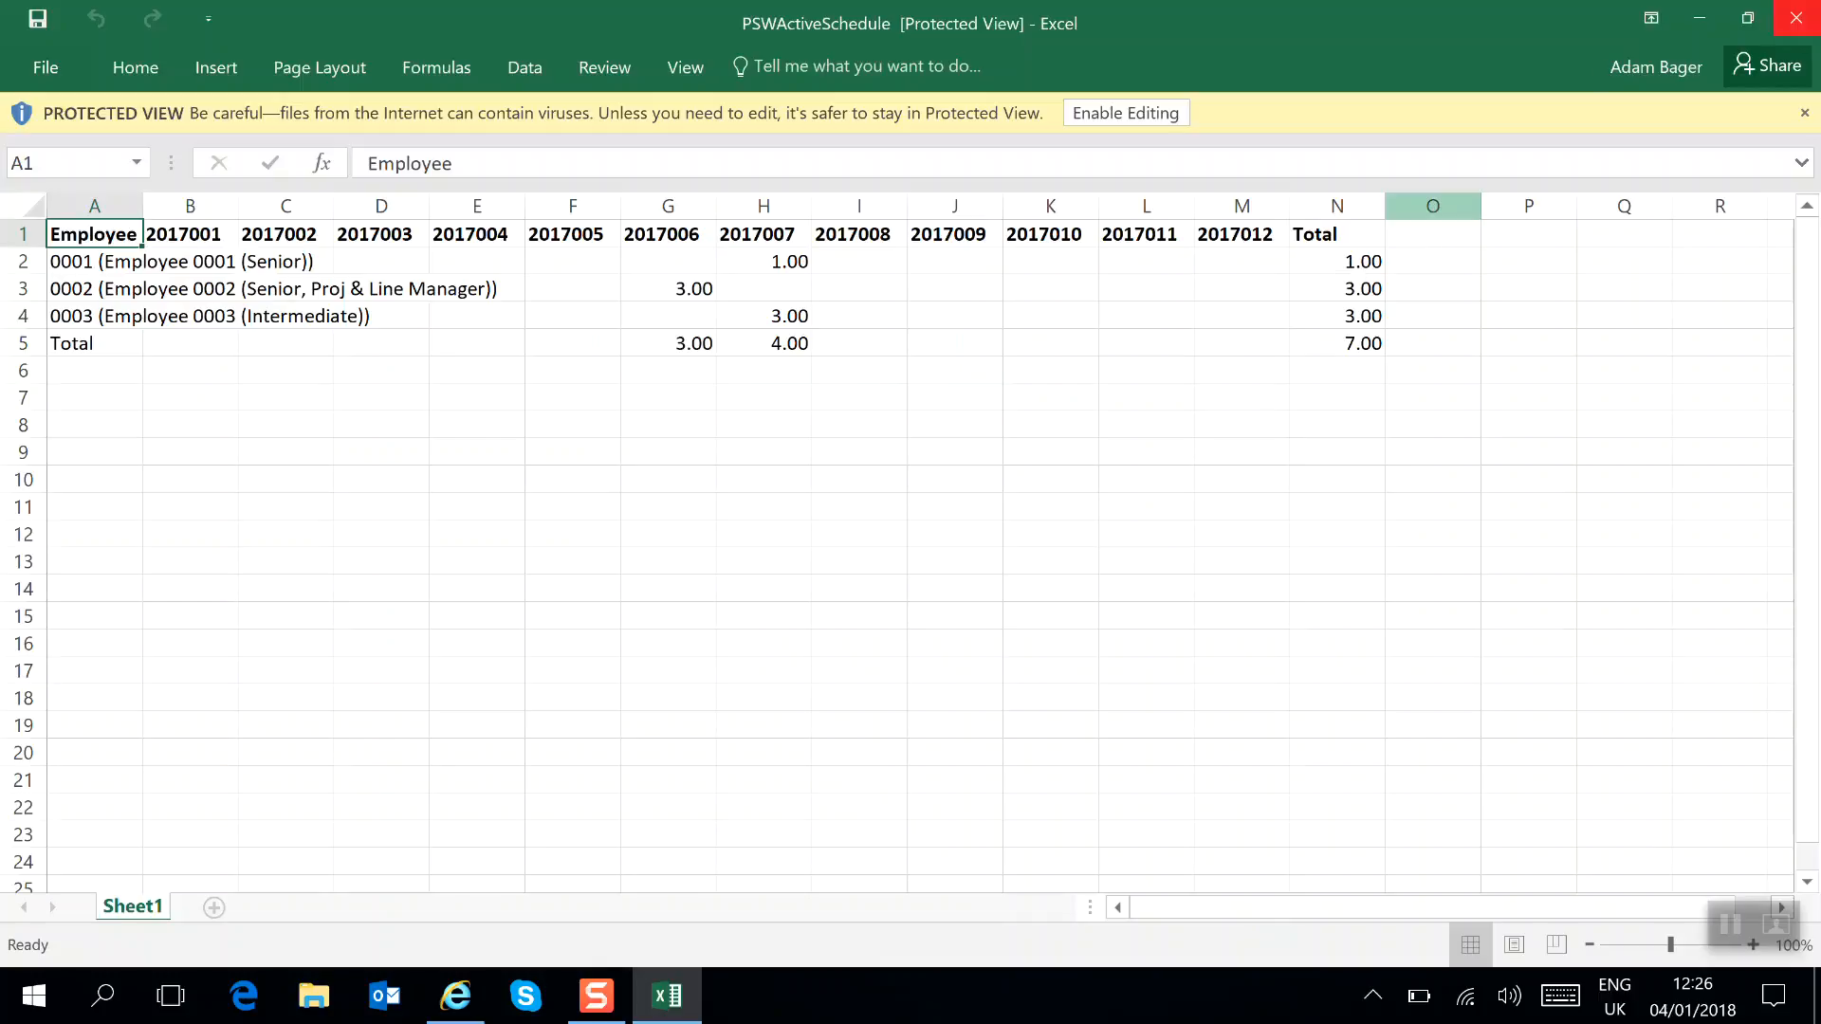
click(1796, 18)
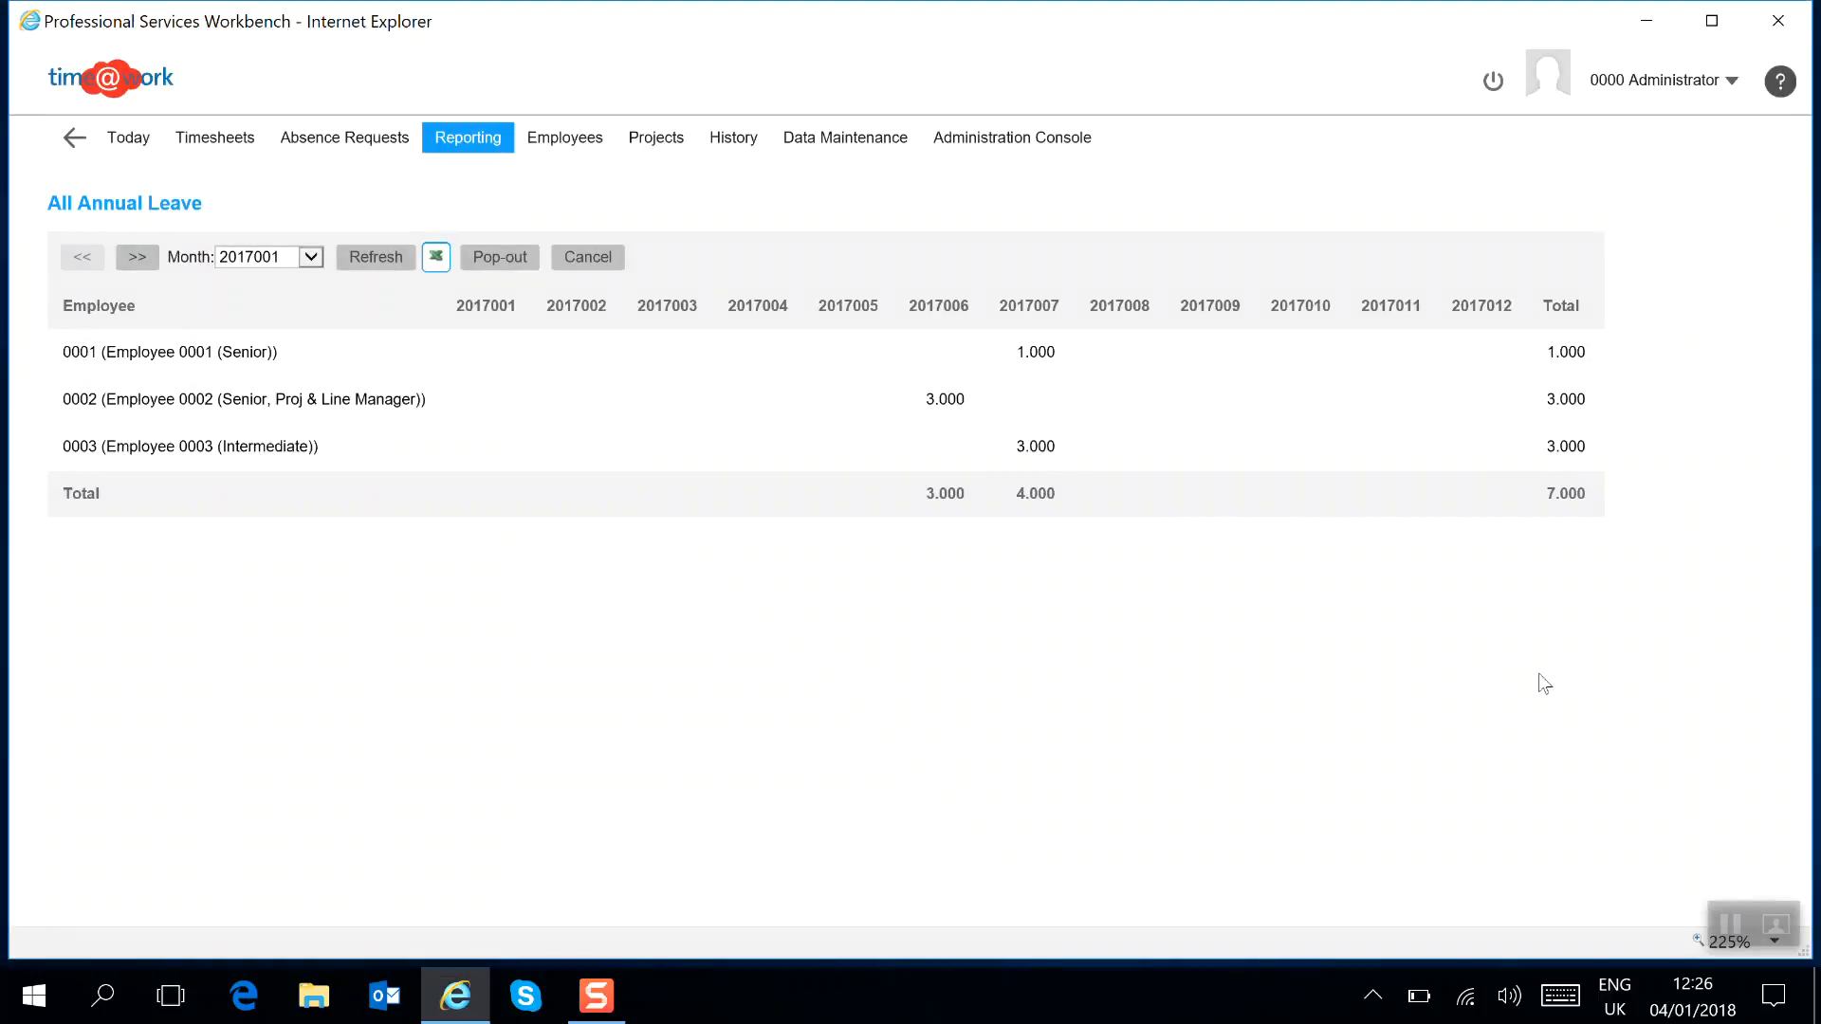
Return to the reports list and open the All Hours, Days & Fees report.
click(74, 150)
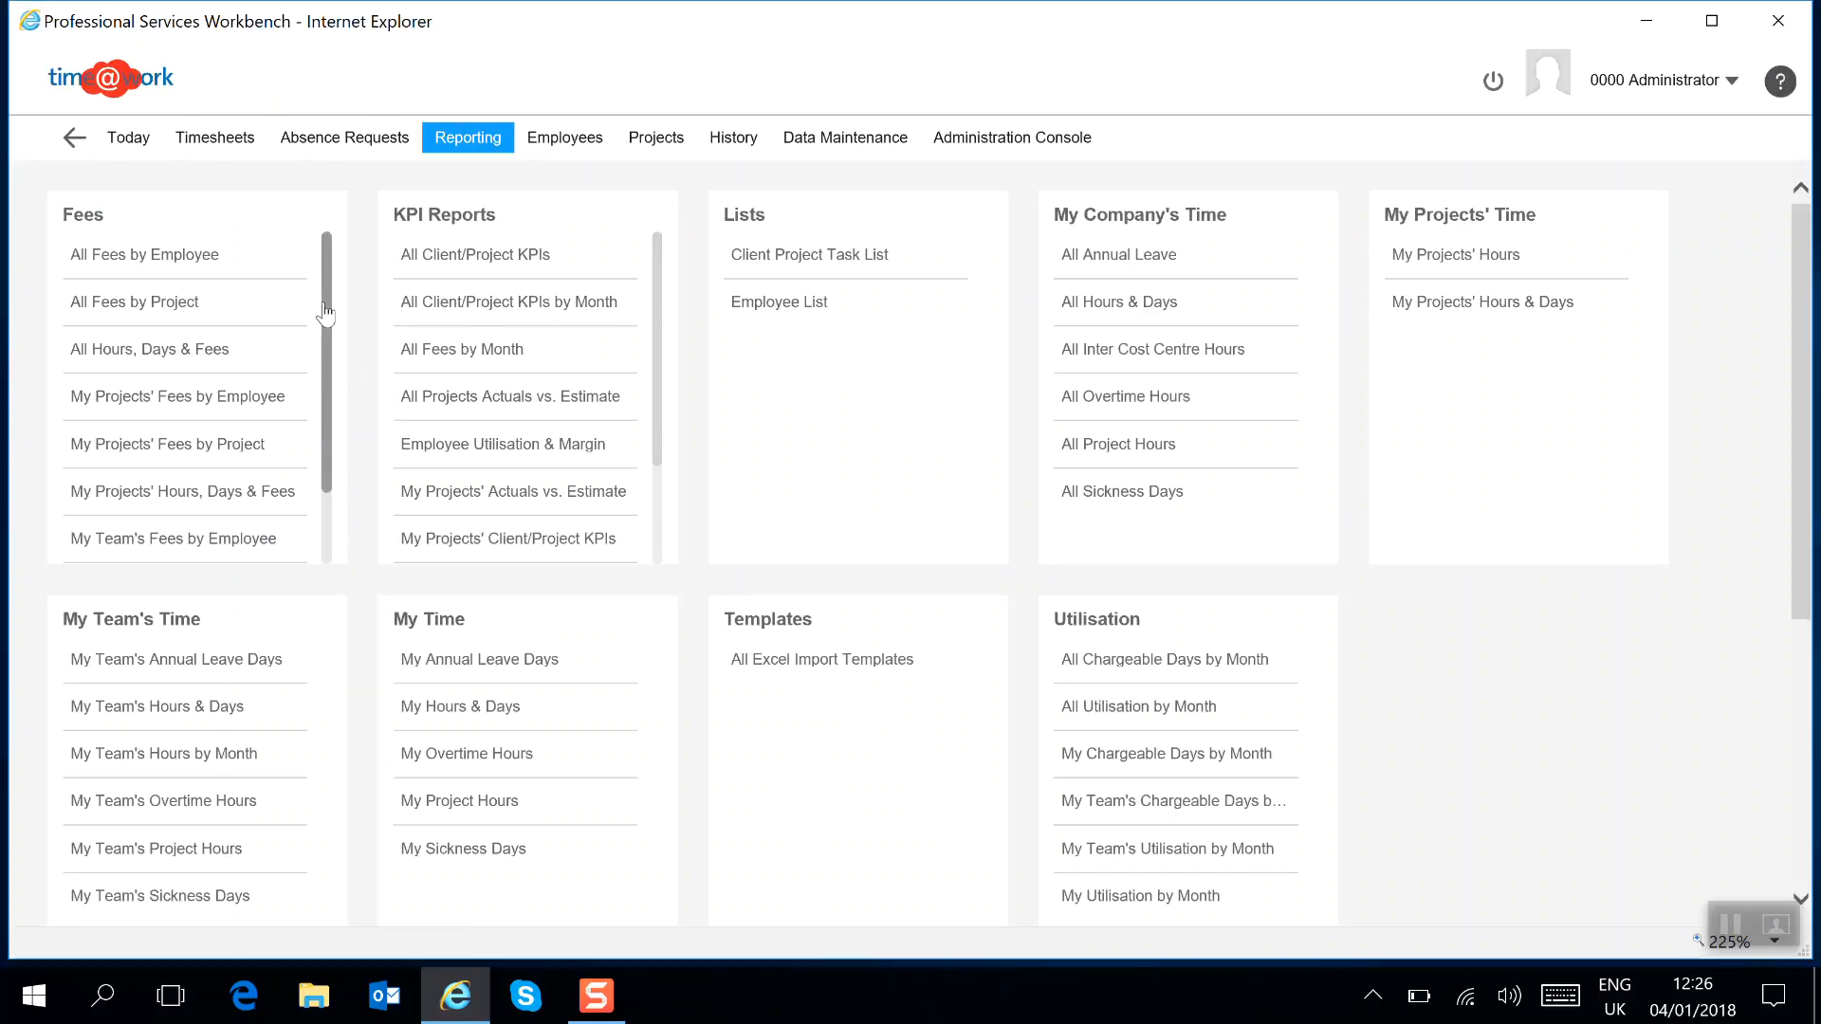
click(169, 361)
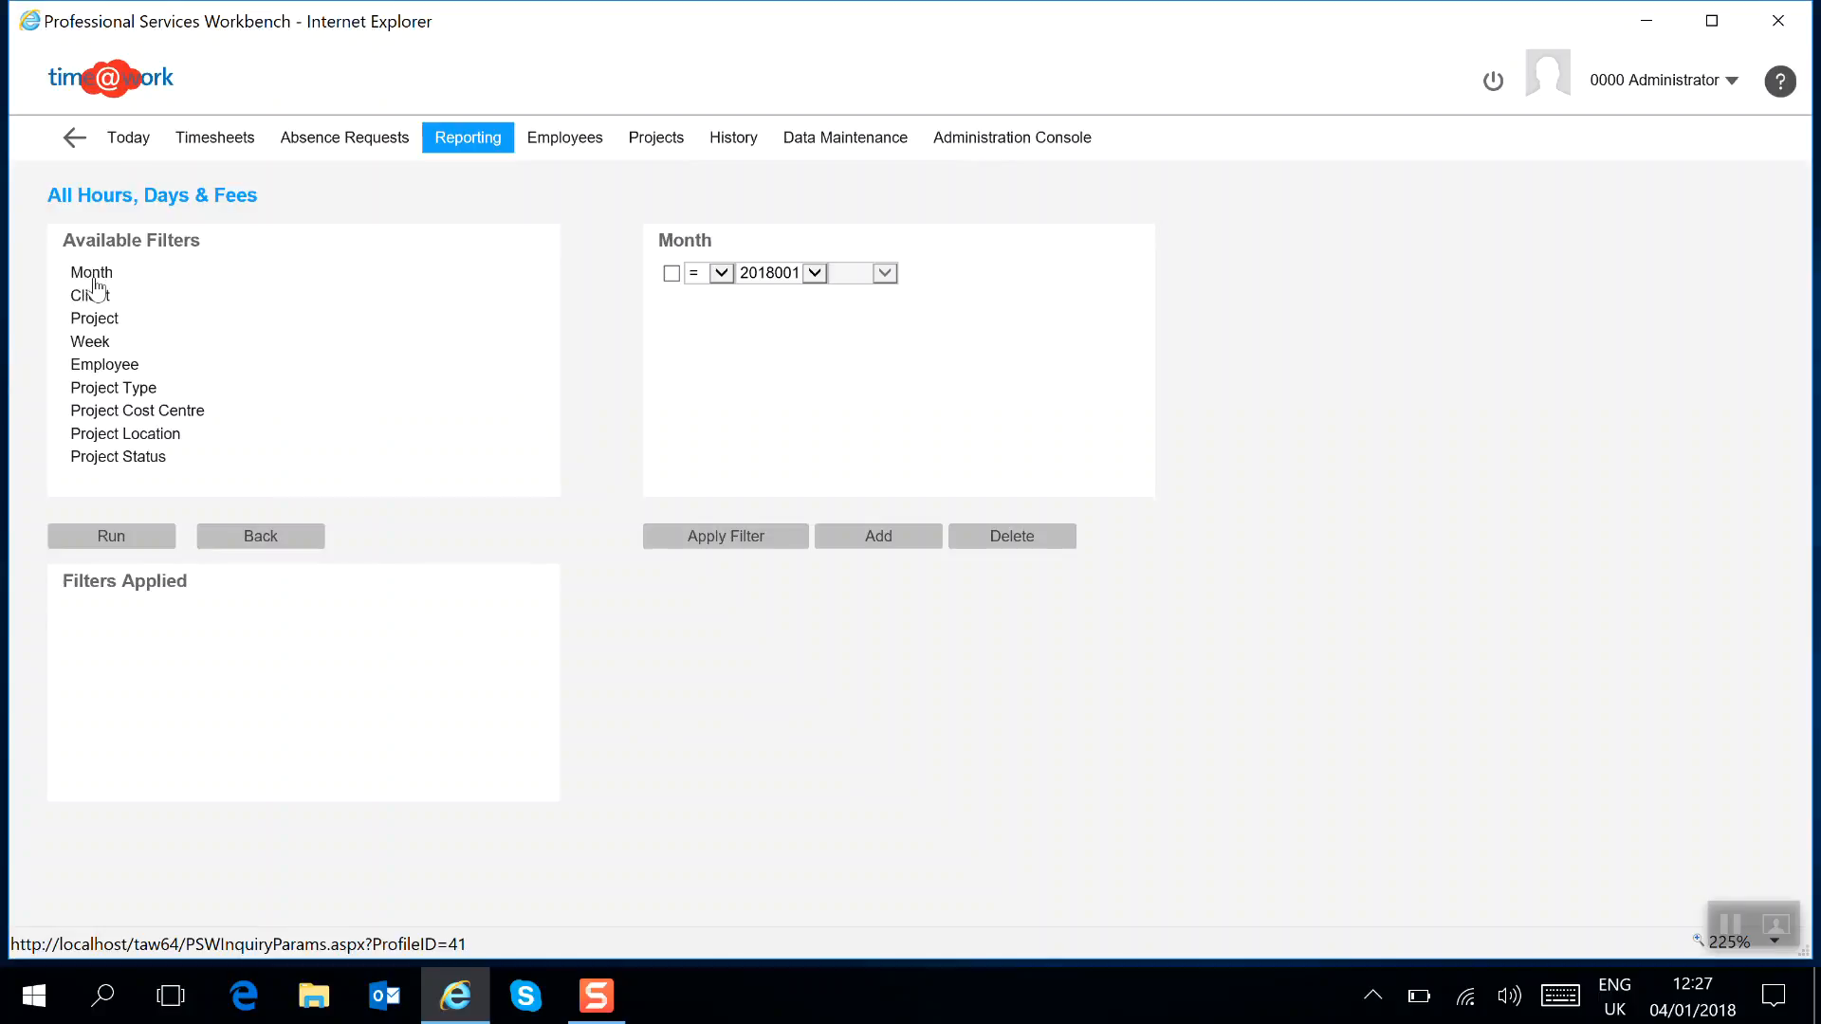
Add Employee filters for employees 0001 and 0002 and apply them.
click(106, 368)
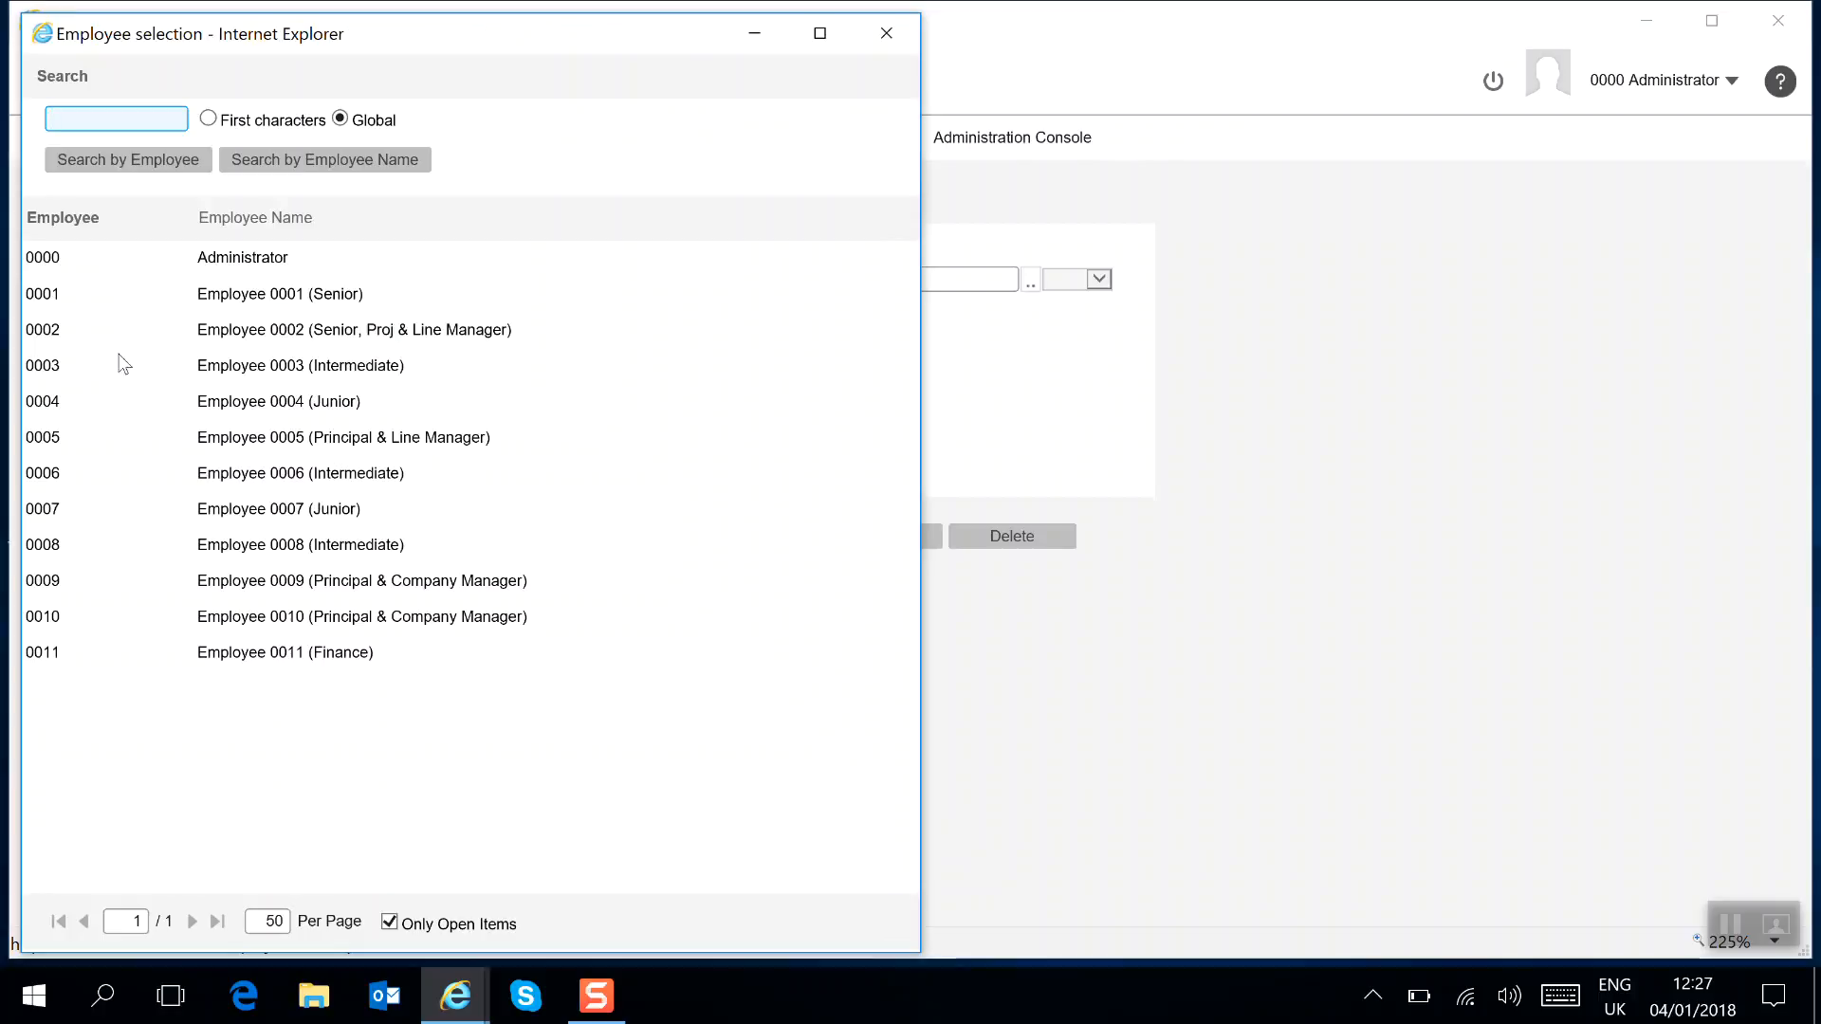
click(291, 297)
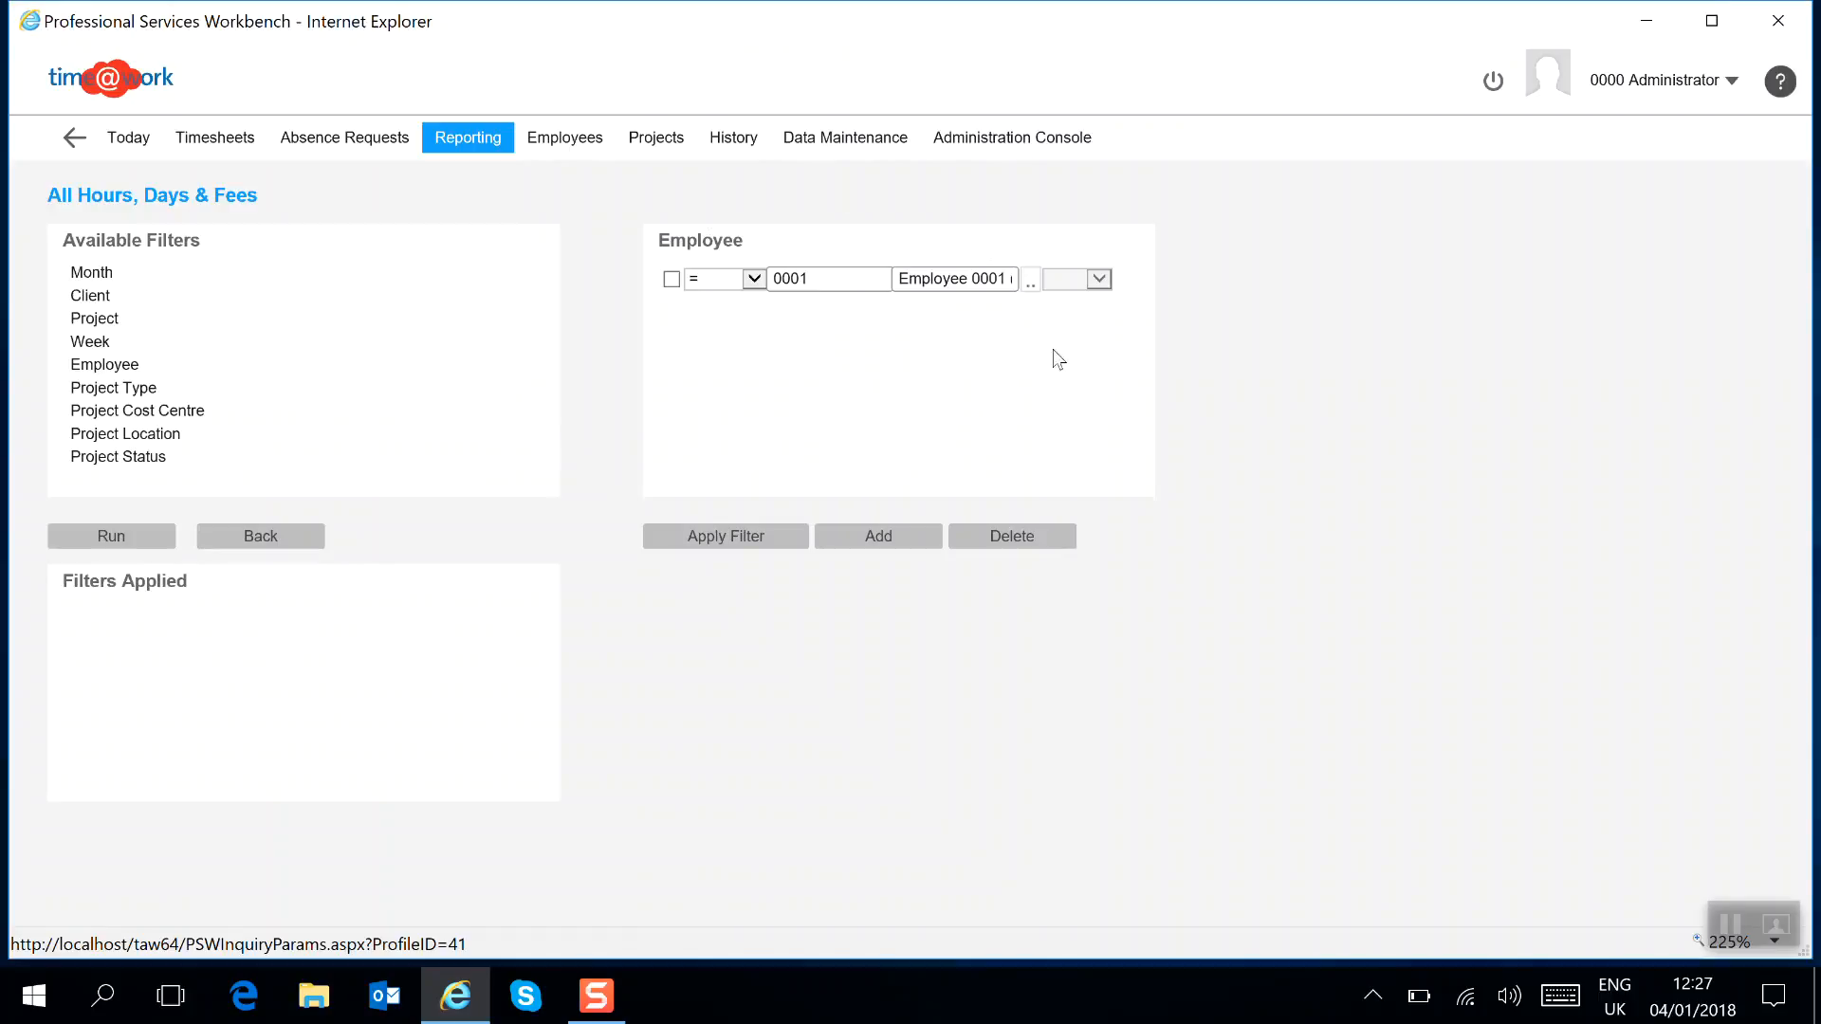
click(884, 538)
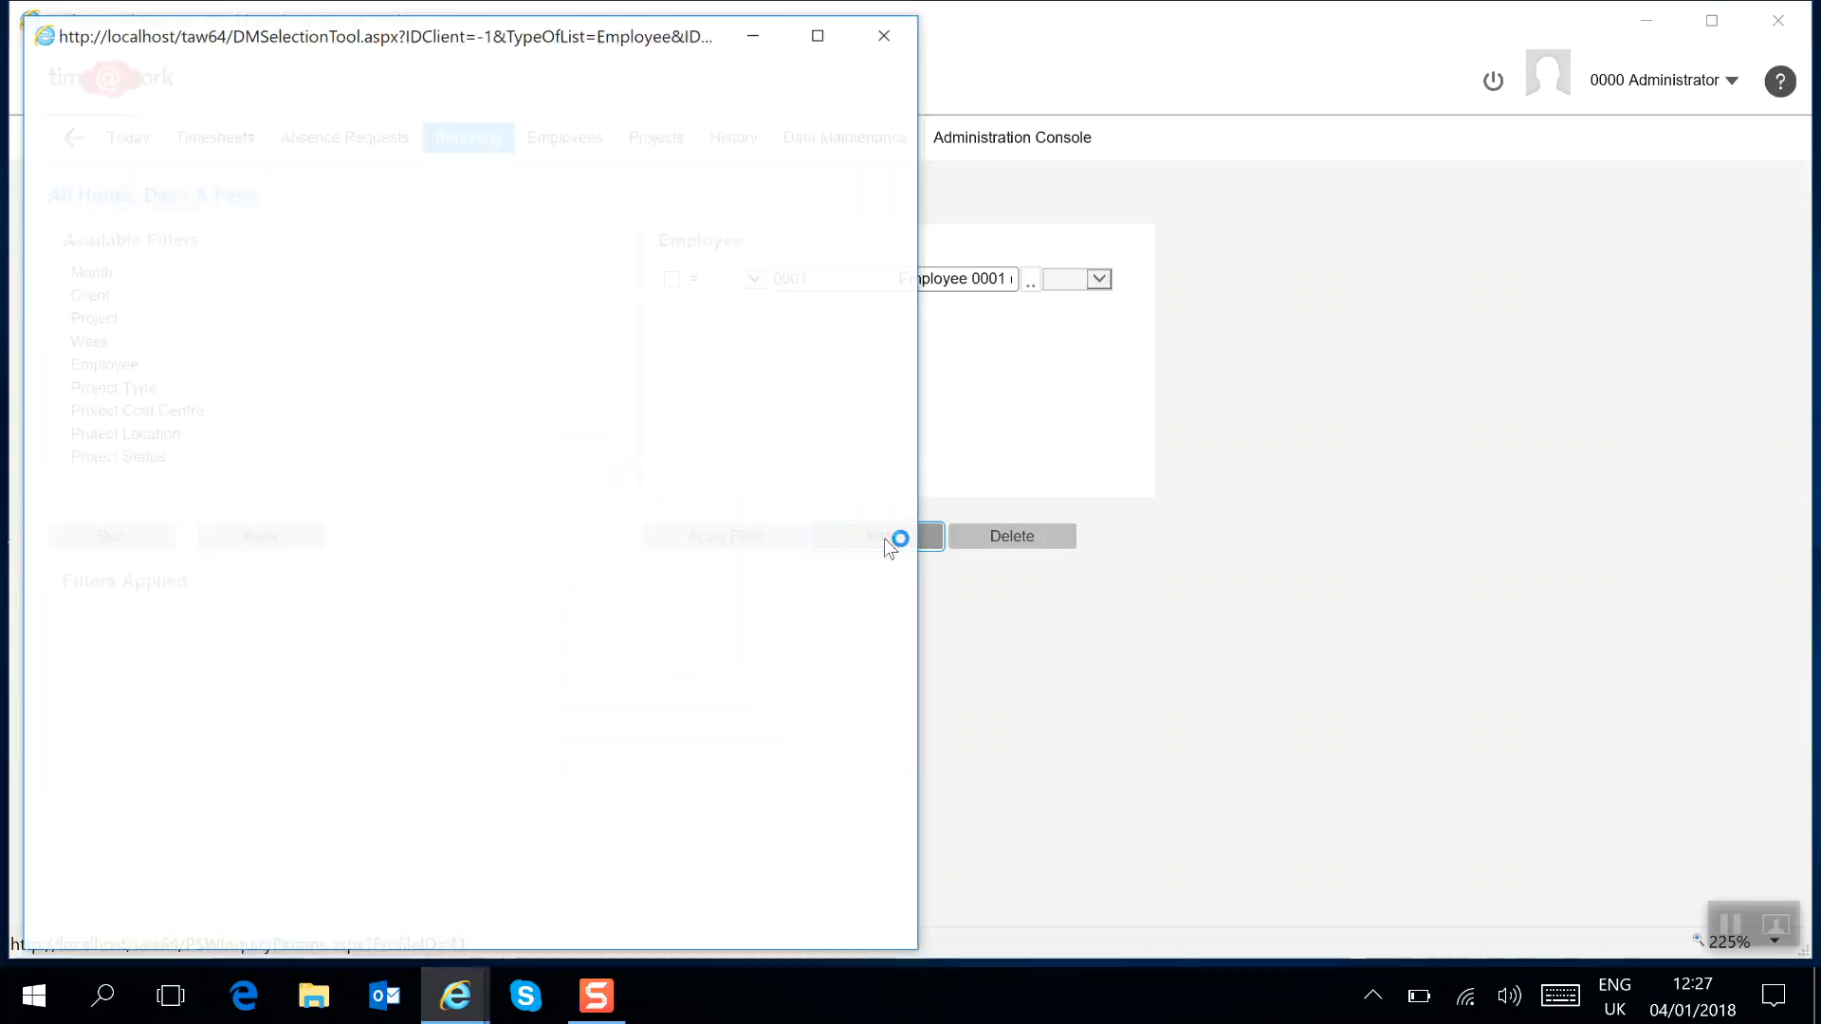
click(43, 331)
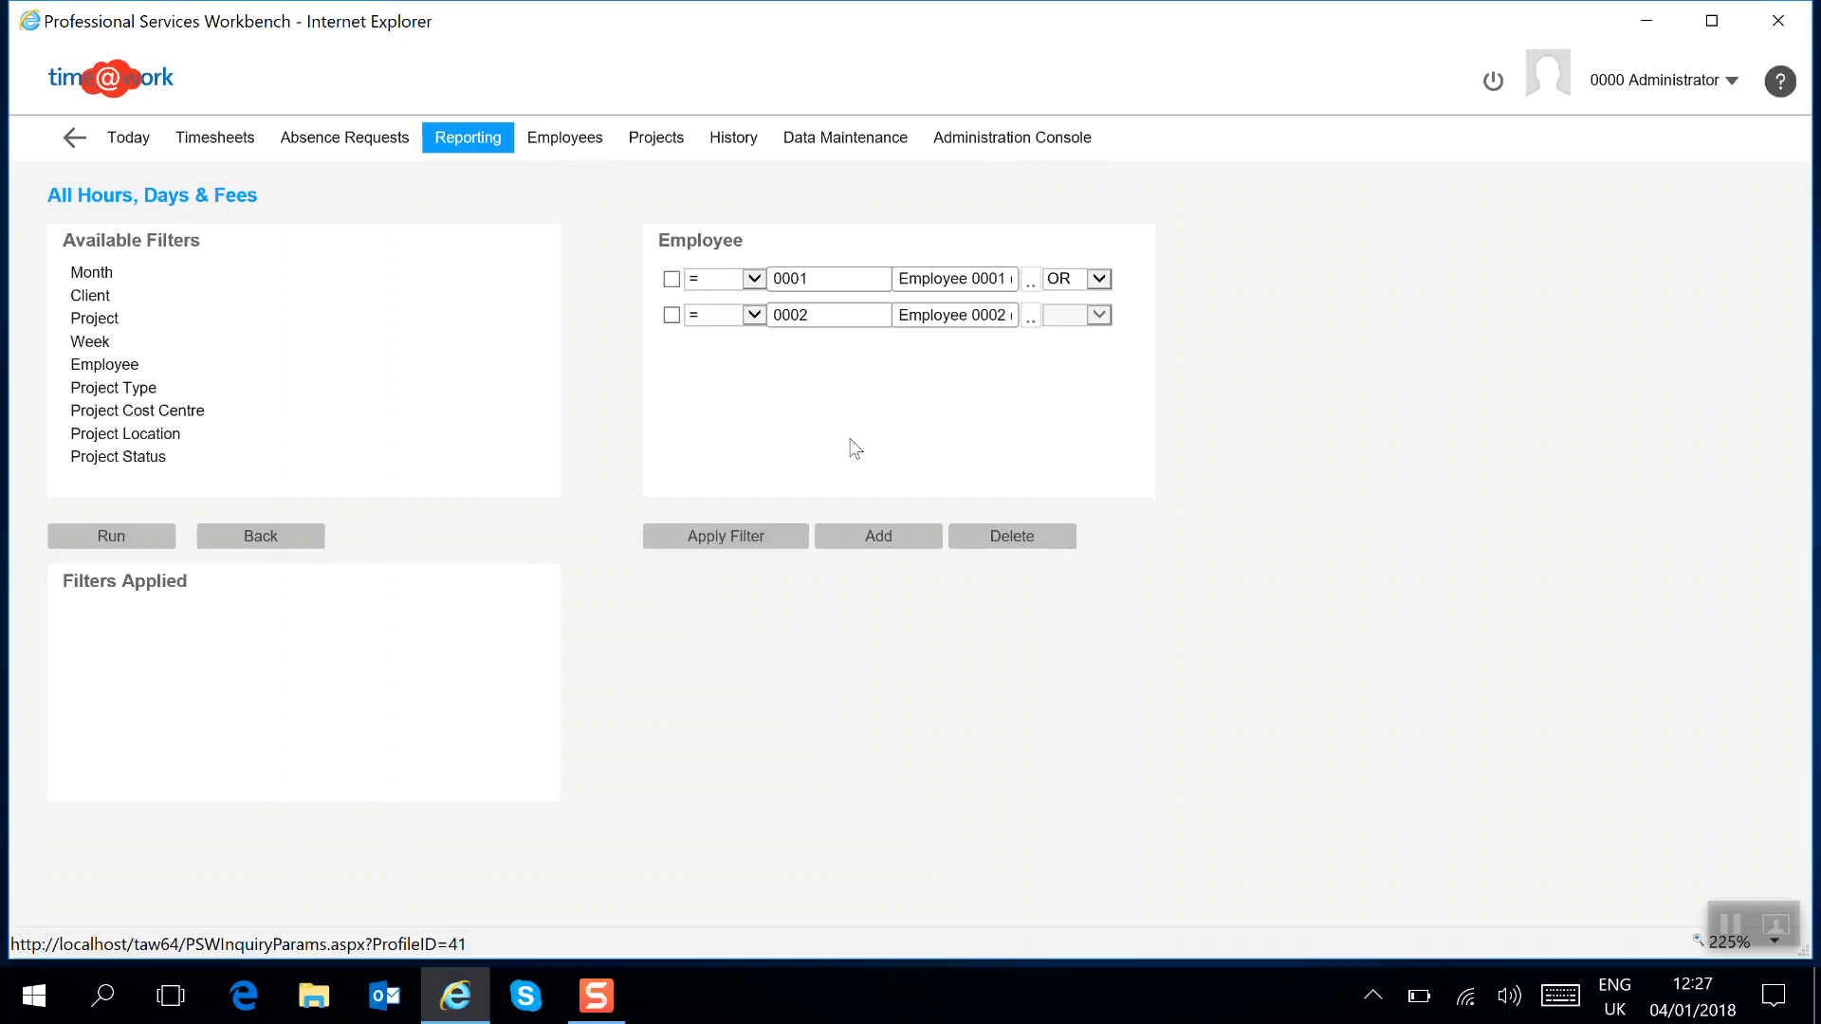
click(721, 536)
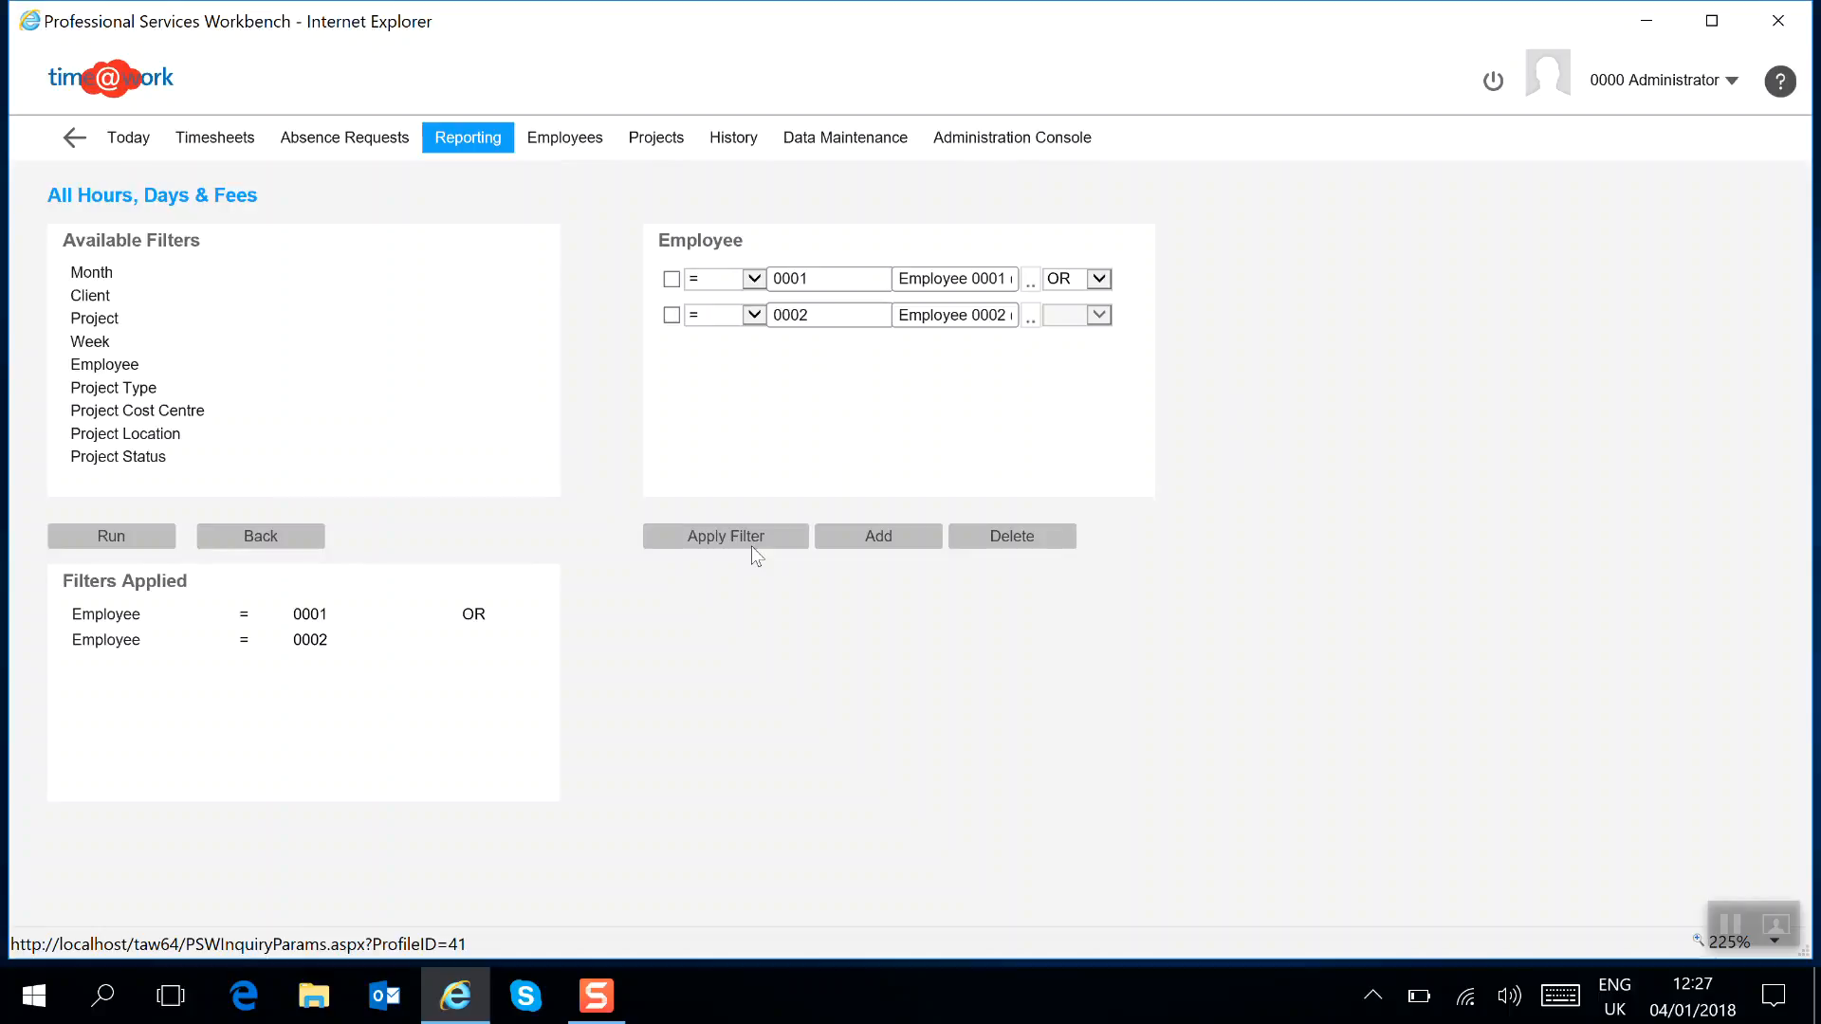
Add a Project filter for project 0001-001 and apply it.
click(98, 318)
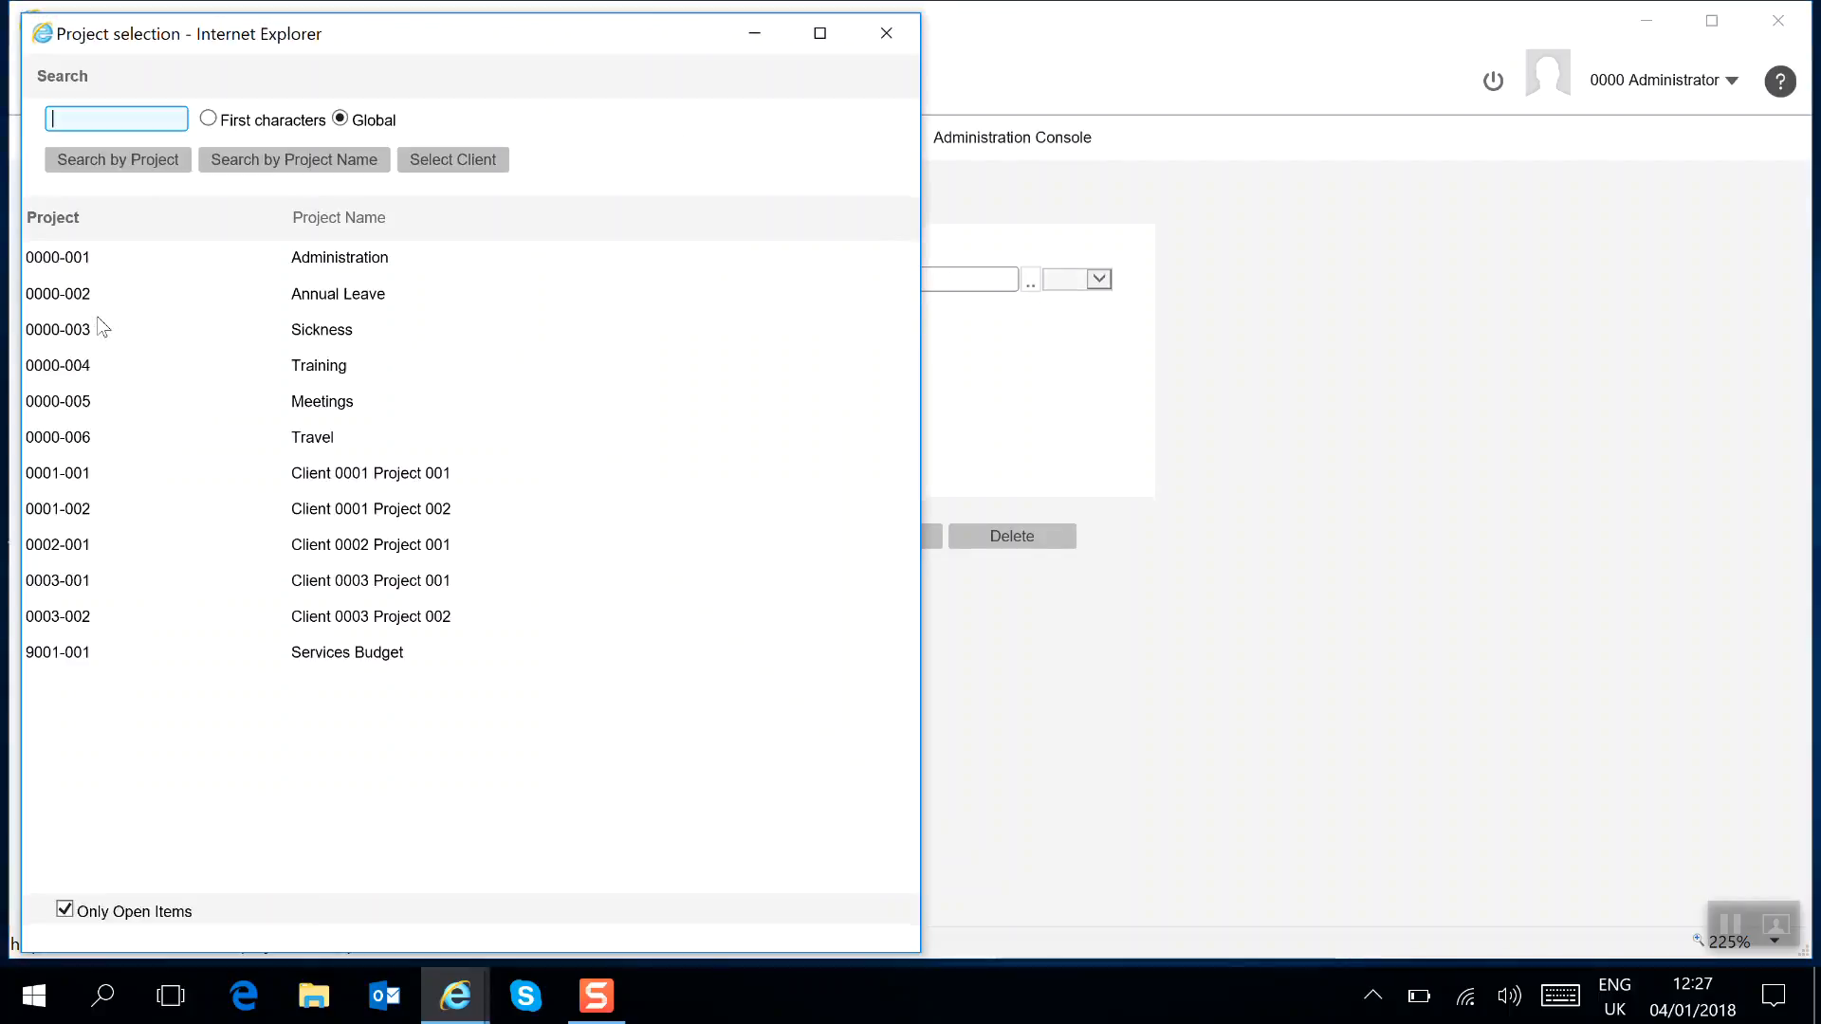
click(330, 474)
click(732, 537)
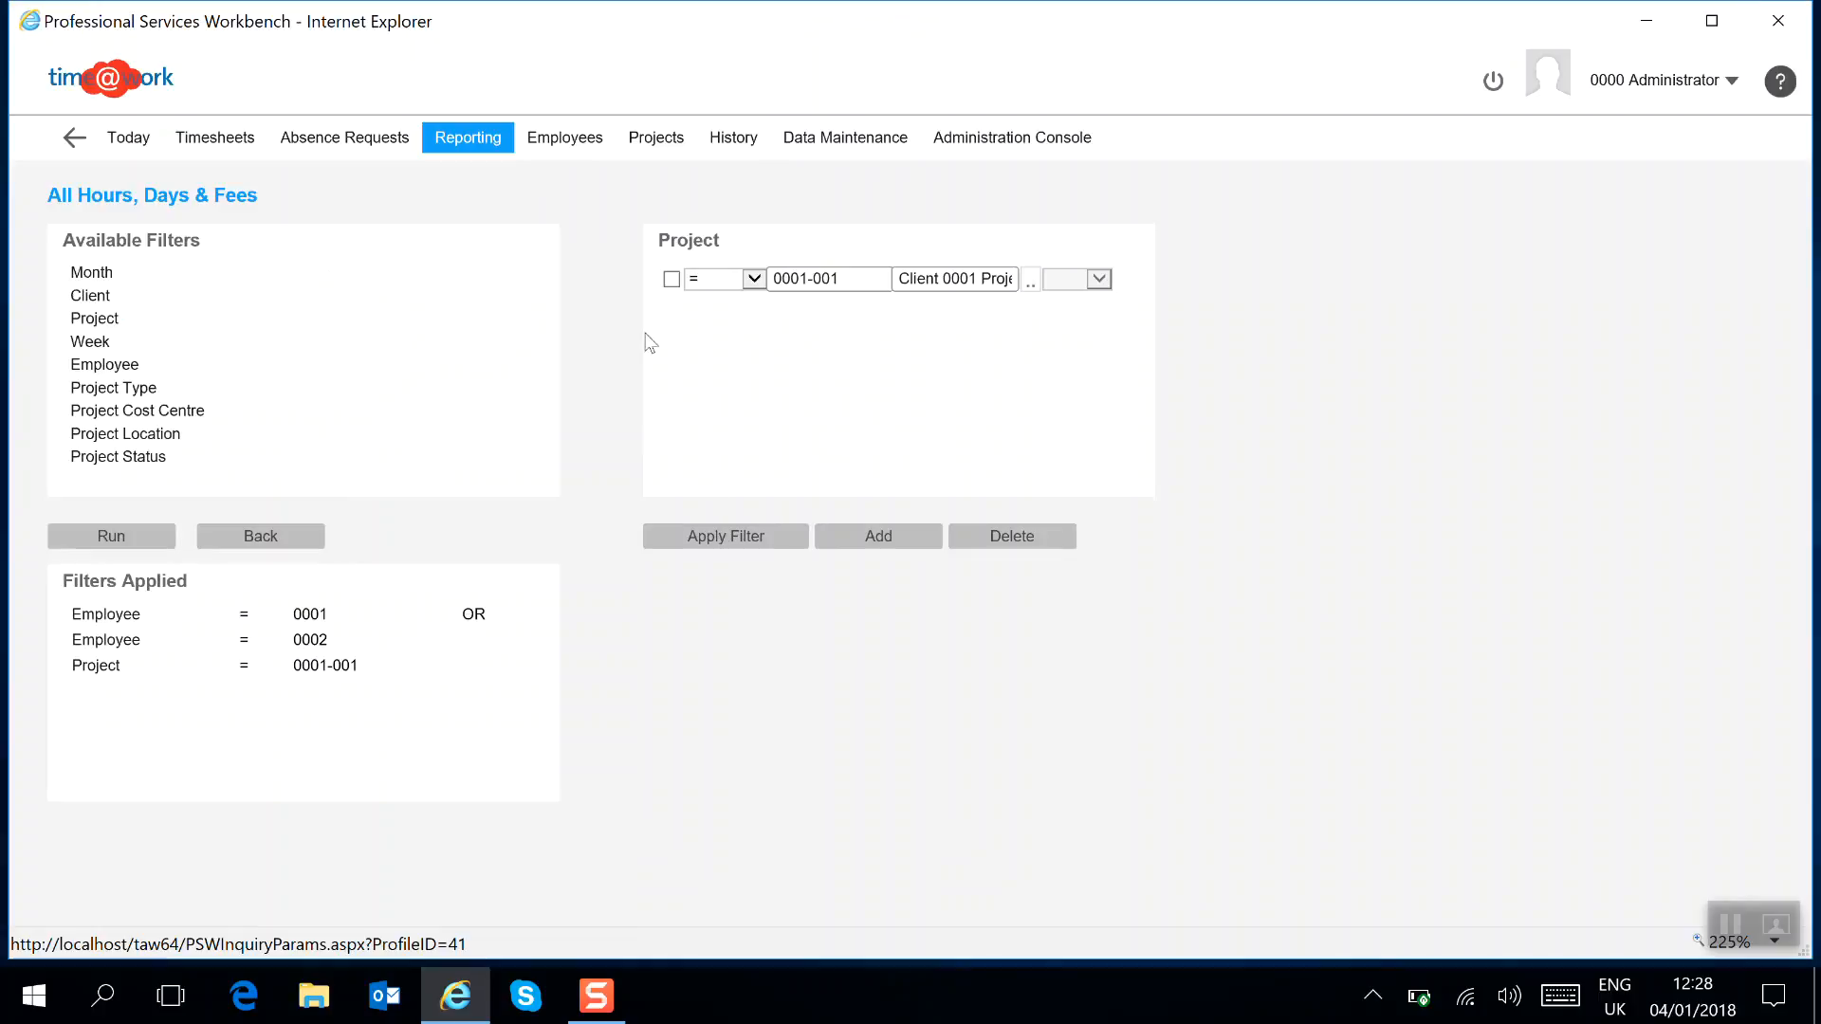
Delete the project filter line and reapply the filters.
click(672, 279)
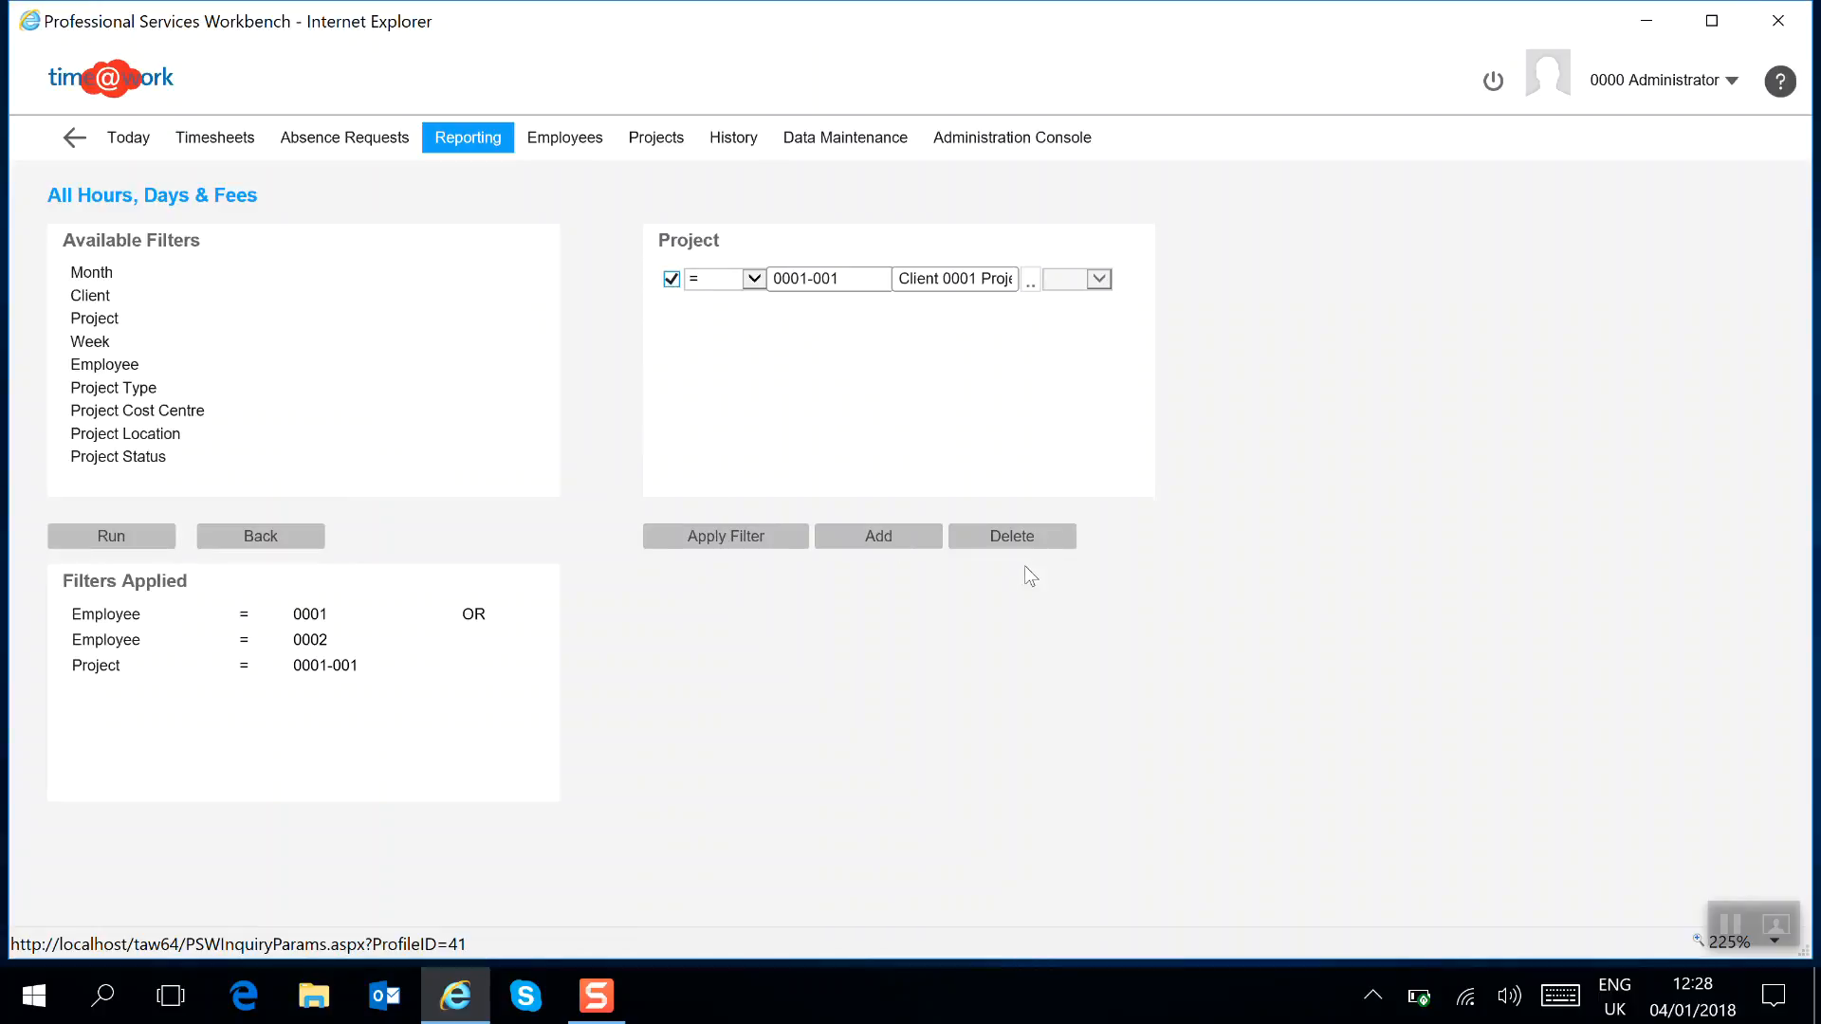
click(1022, 539)
click(747, 532)
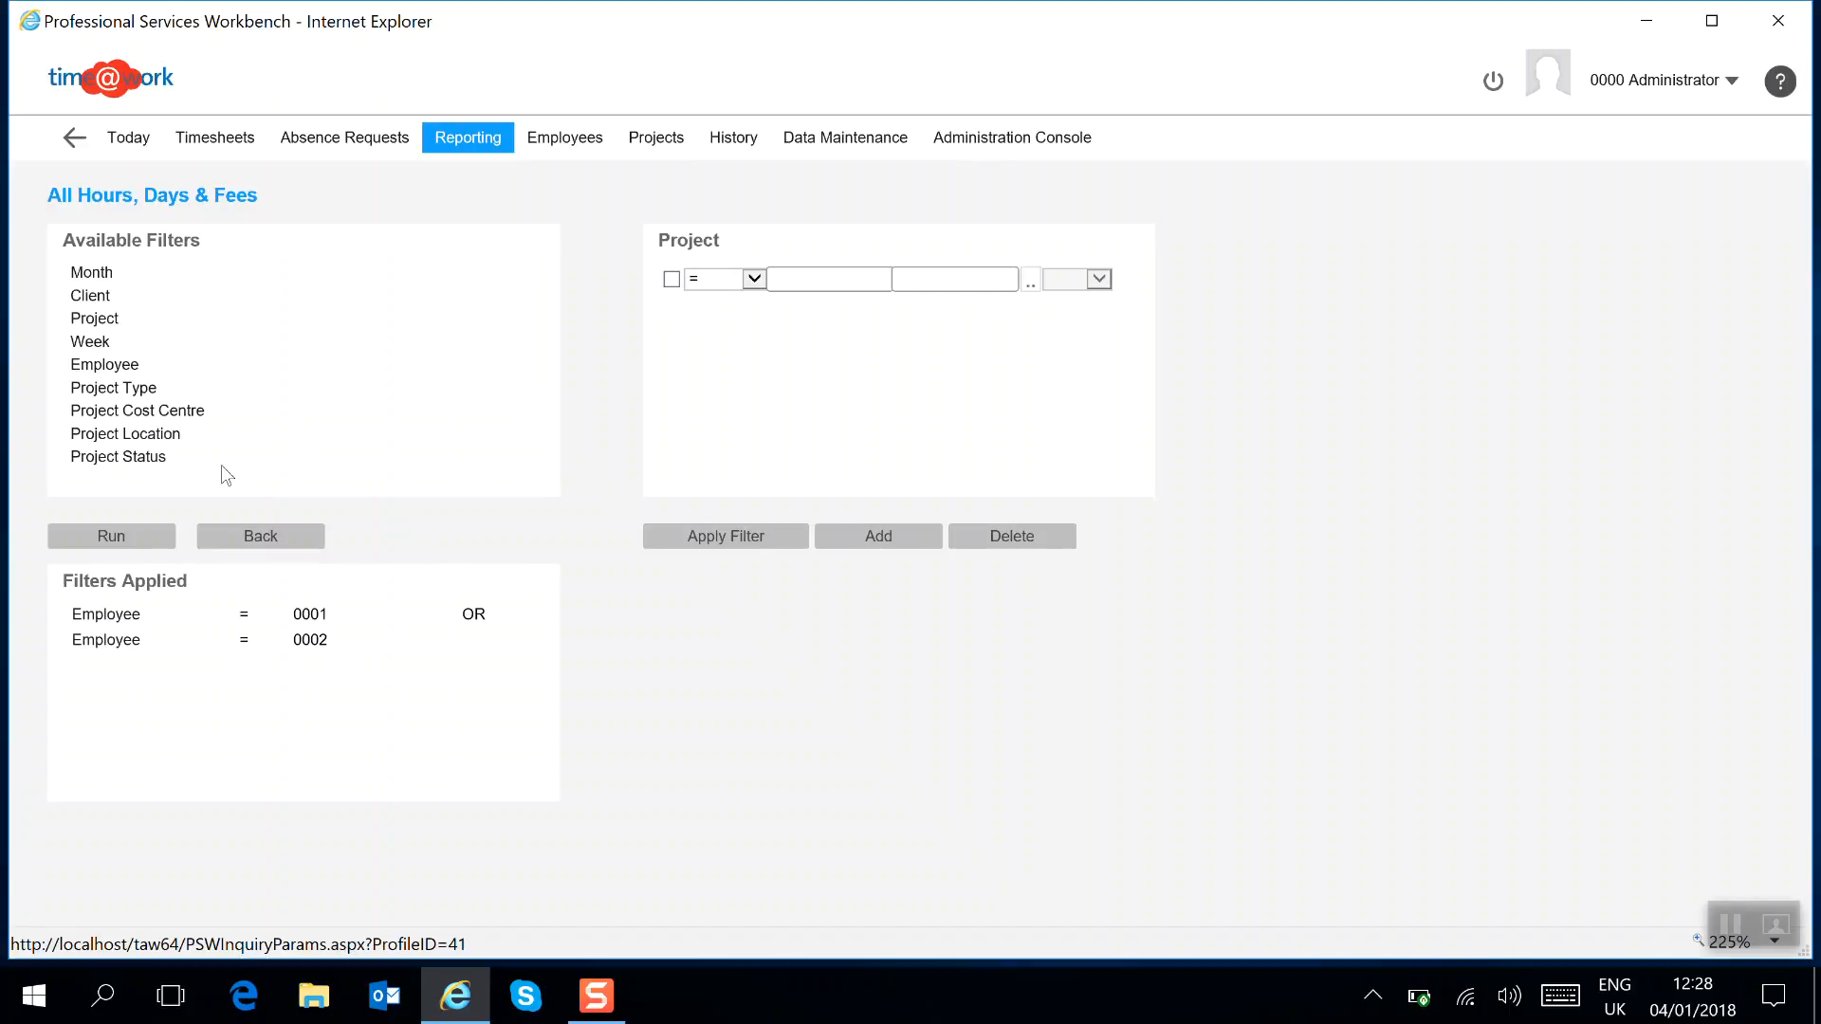
Delete both employee filter lines and reapply so no filters remain.
click(105, 365)
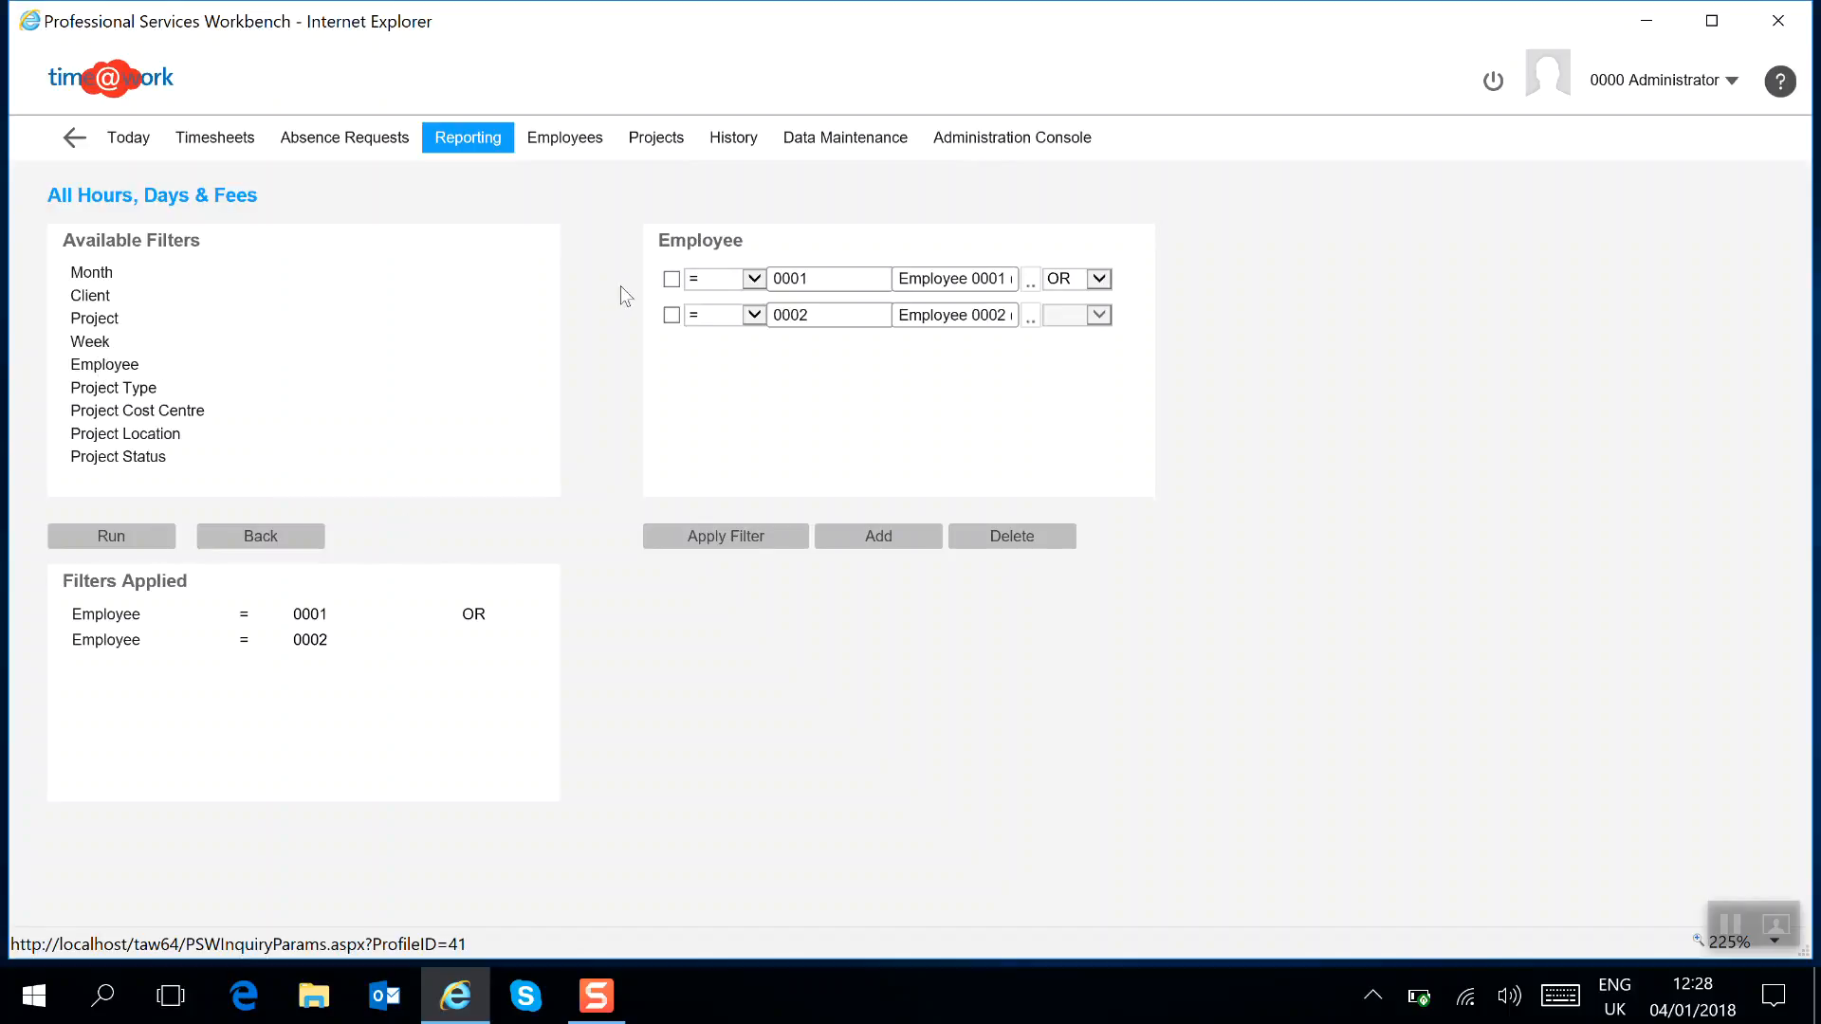
click(671, 279)
click(671, 315)
click(1024, 536)
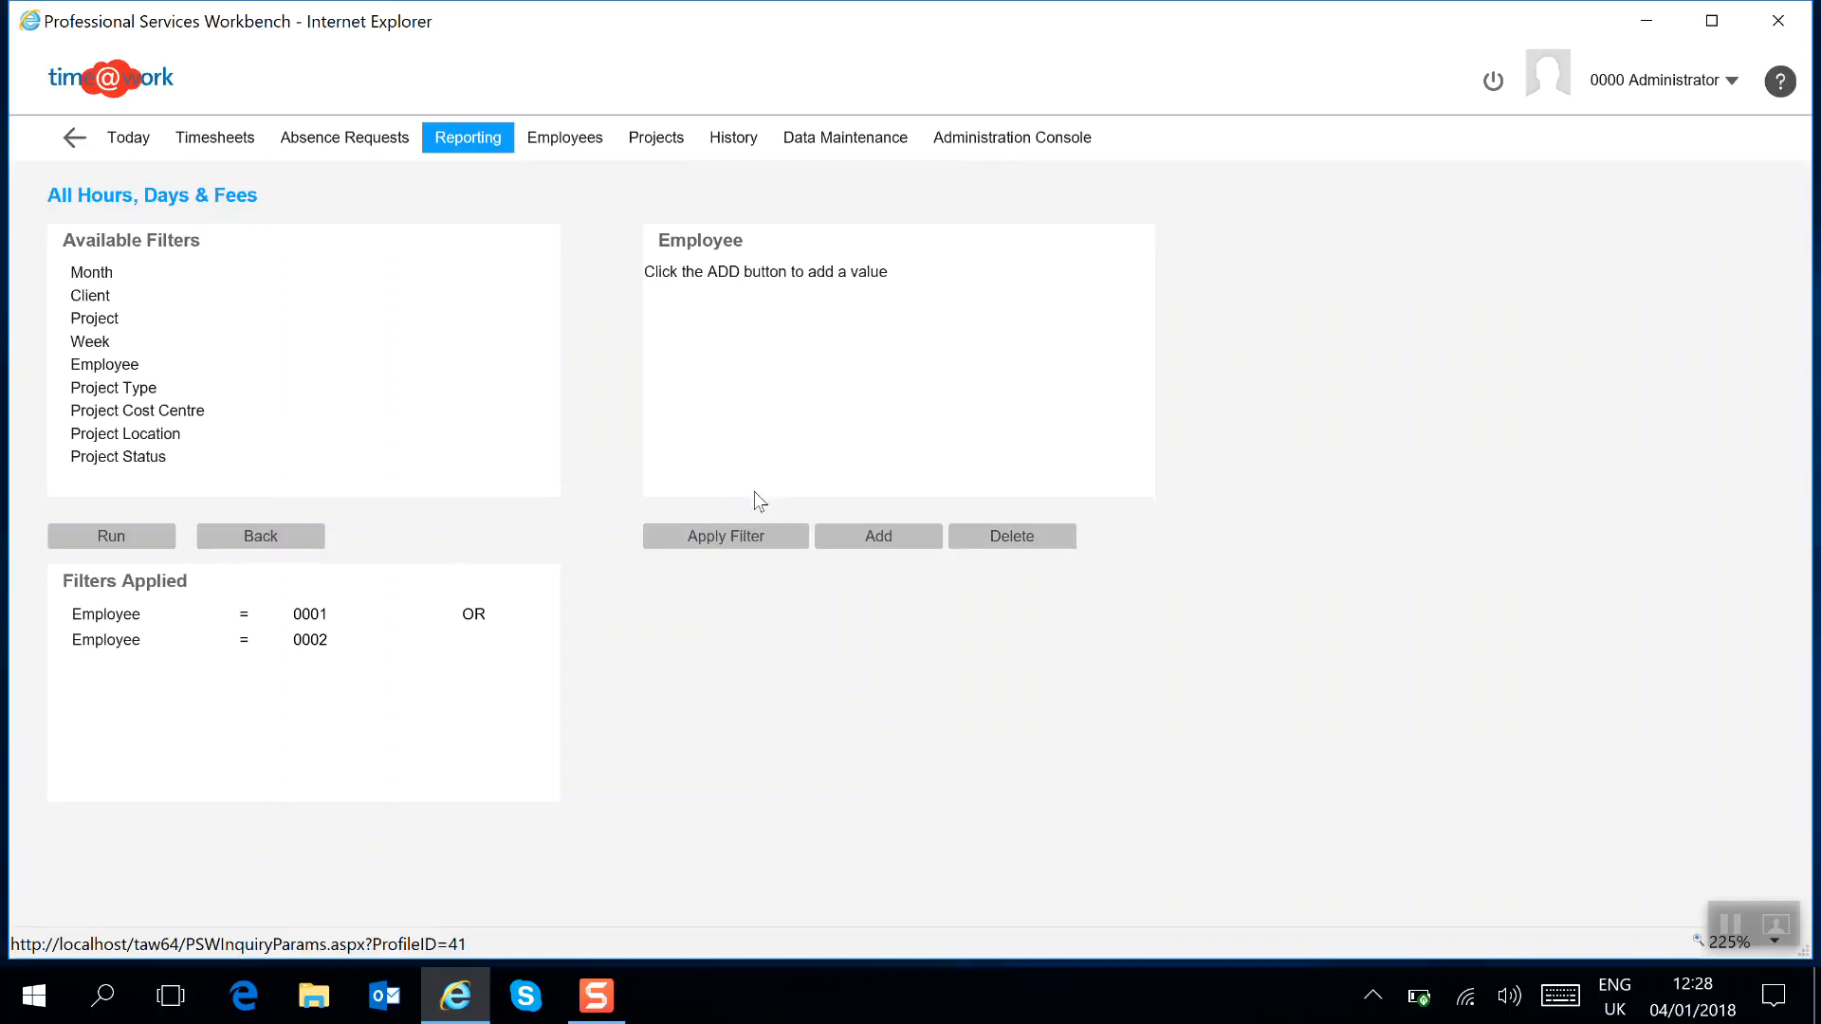
click(718, 537)
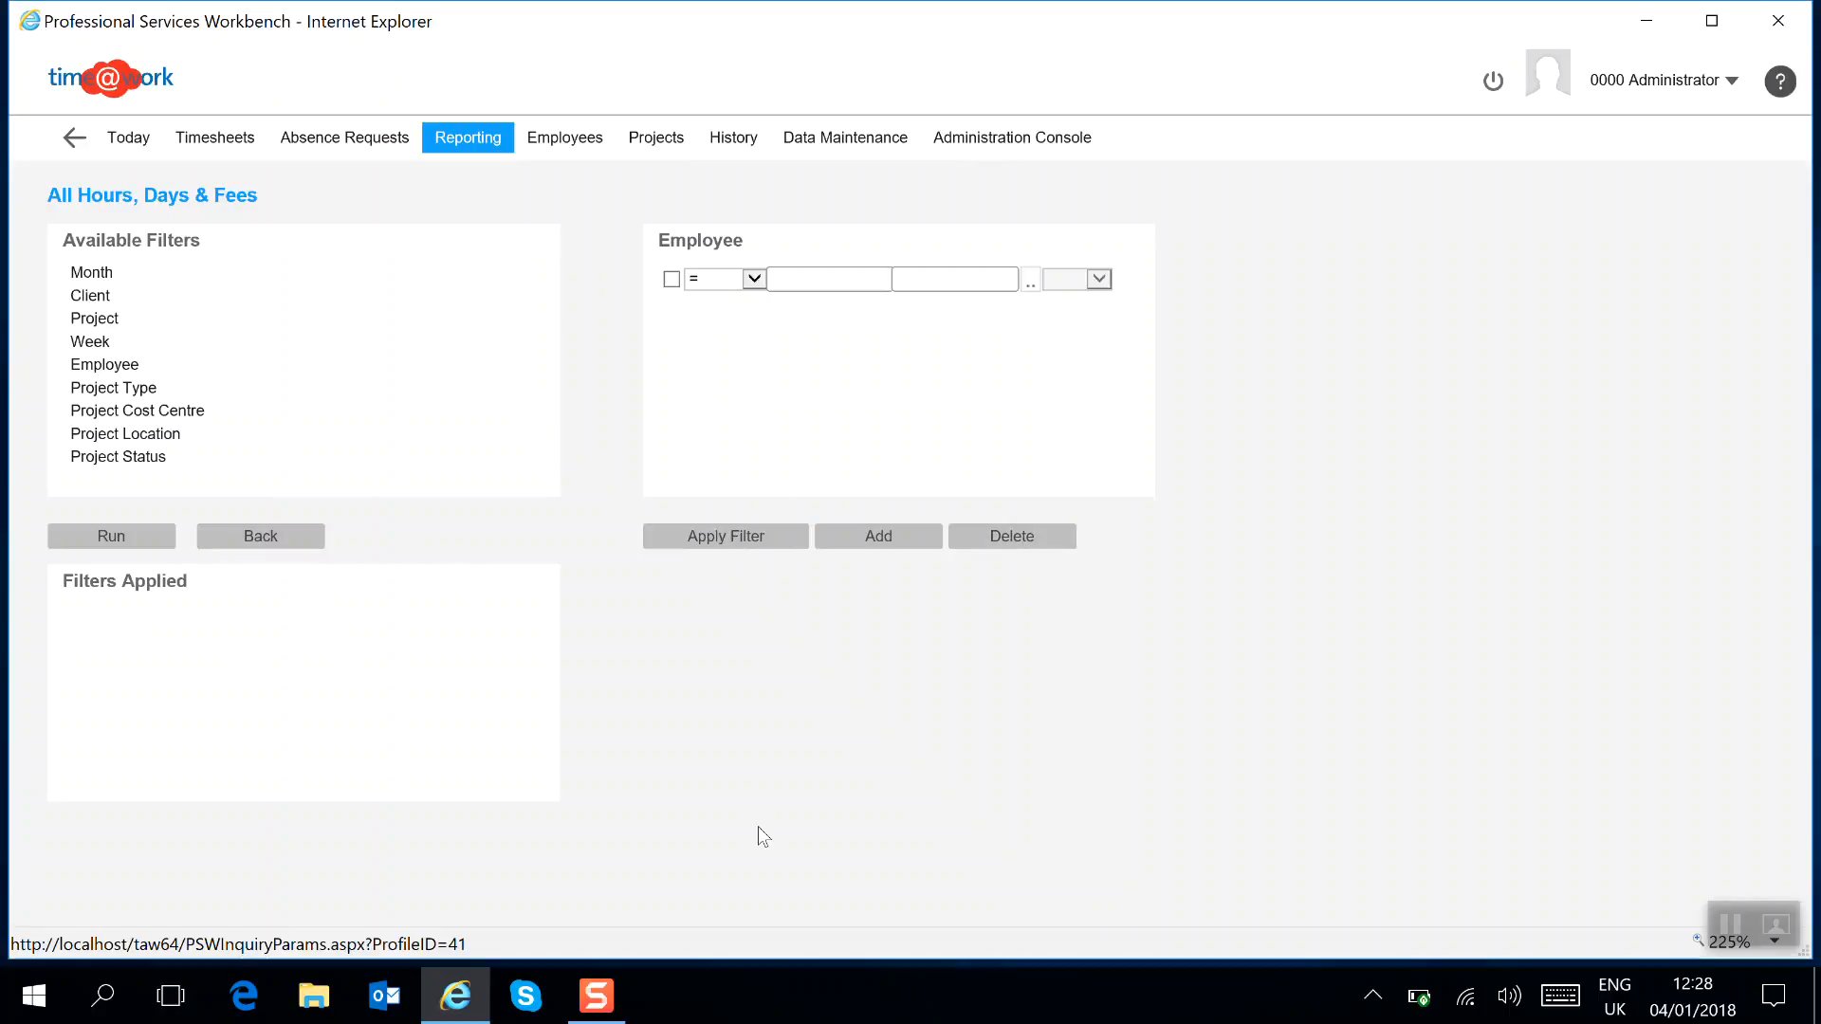
Run the All Hours, Days & Fees report without filters.
click(135, 540)
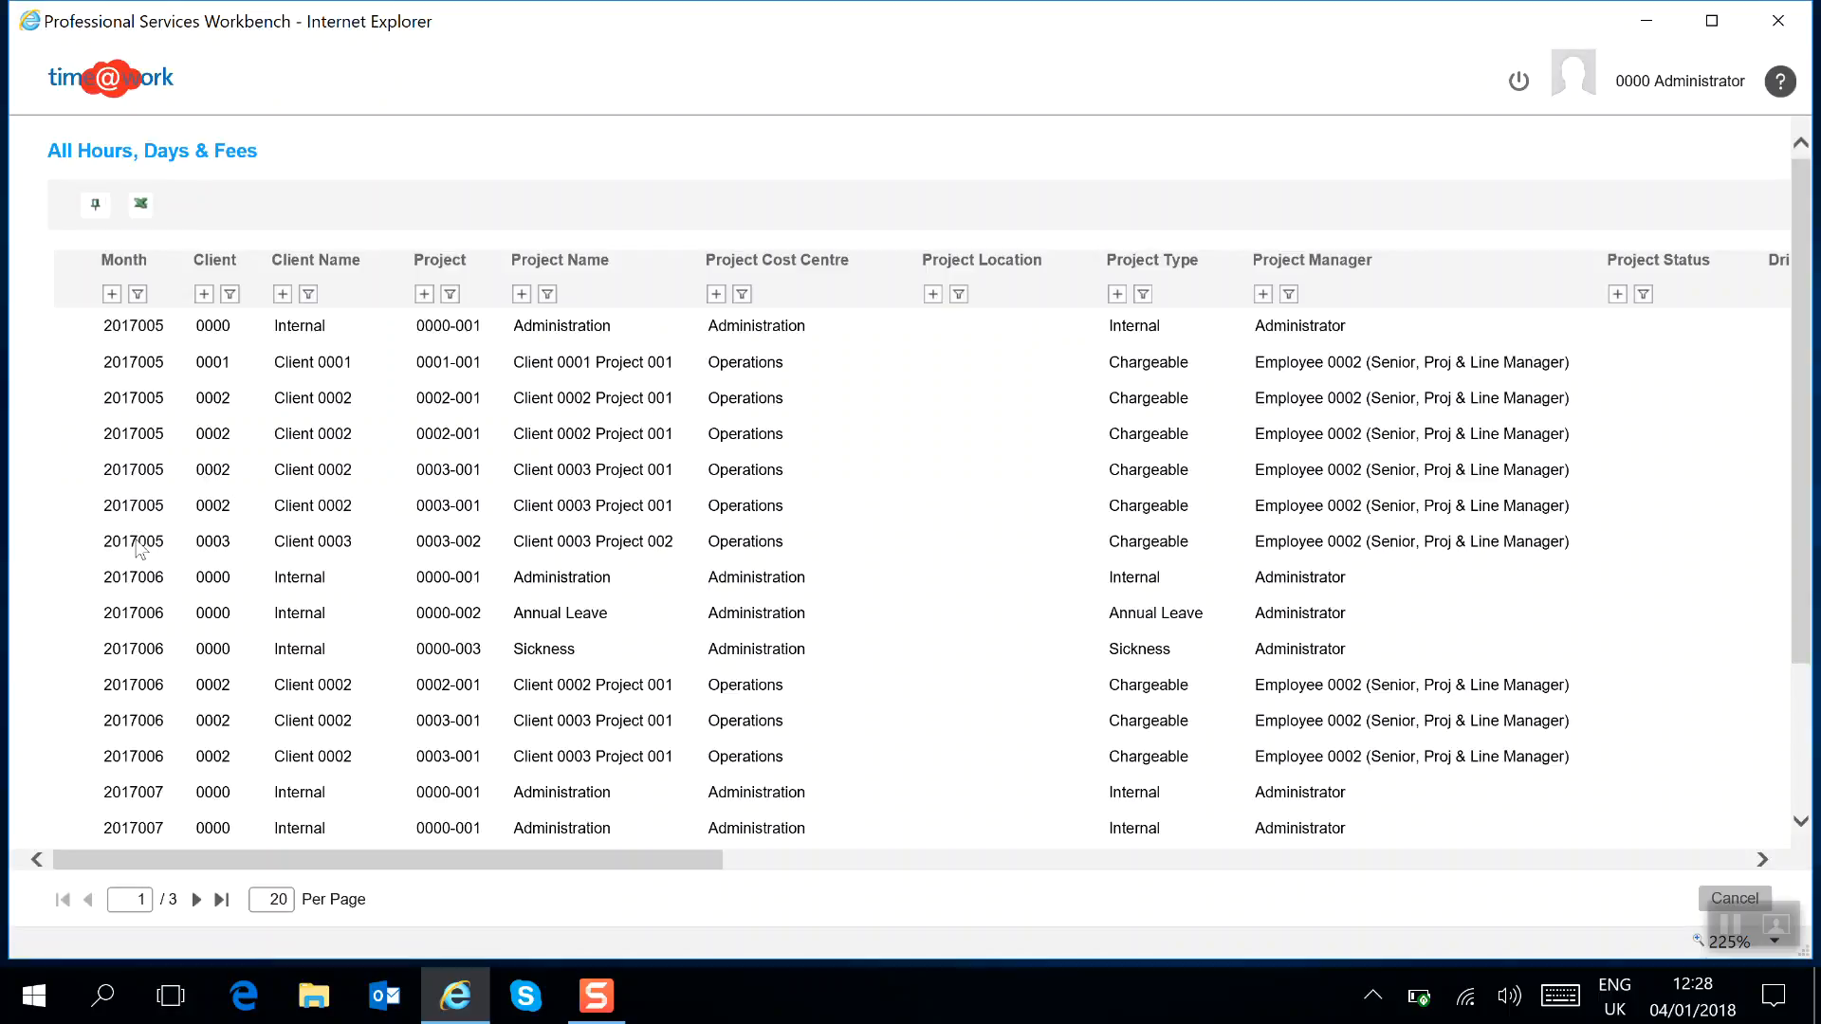
mouse_move(345, 856)
mouse_down()
mouse_move(1219, 899)
mouse_move(343, 858)
mouse_up()
Group the report rows by Client Name and then additionally by Project Name.
click(283, 294)
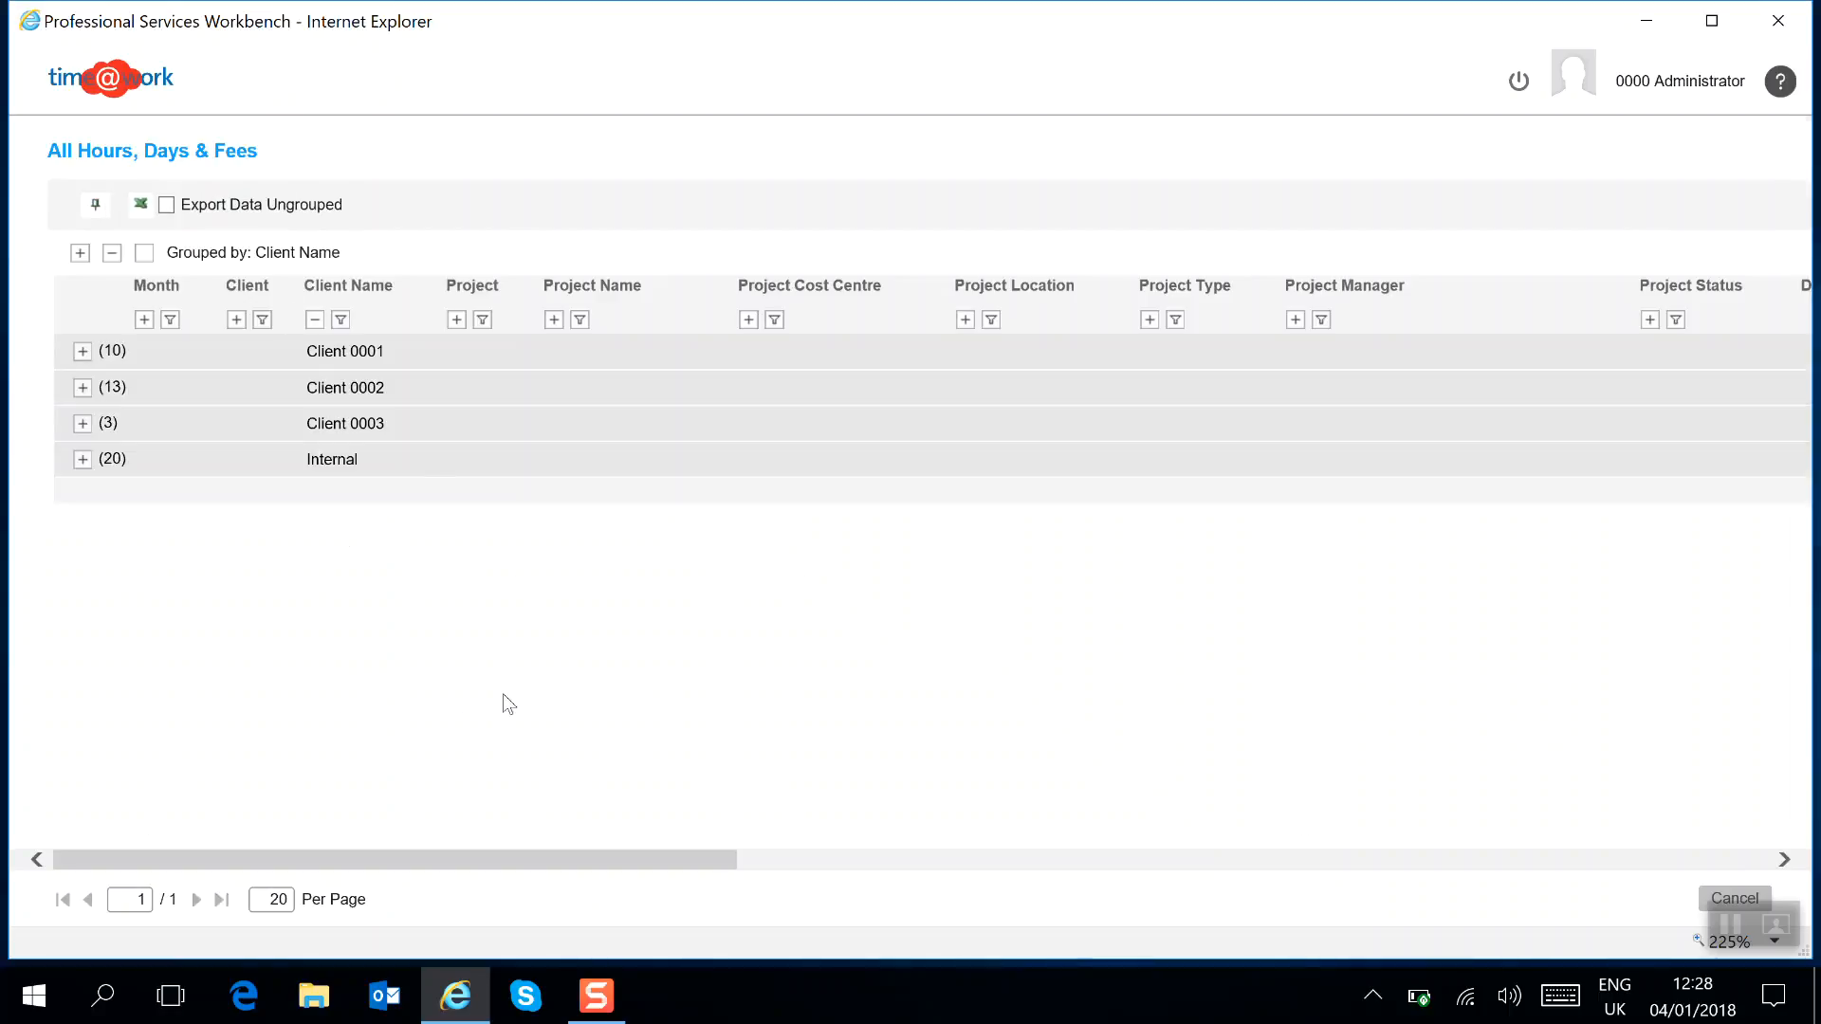
drag(241, 857, 195, 784)
drag(493, 862, 496, 858)
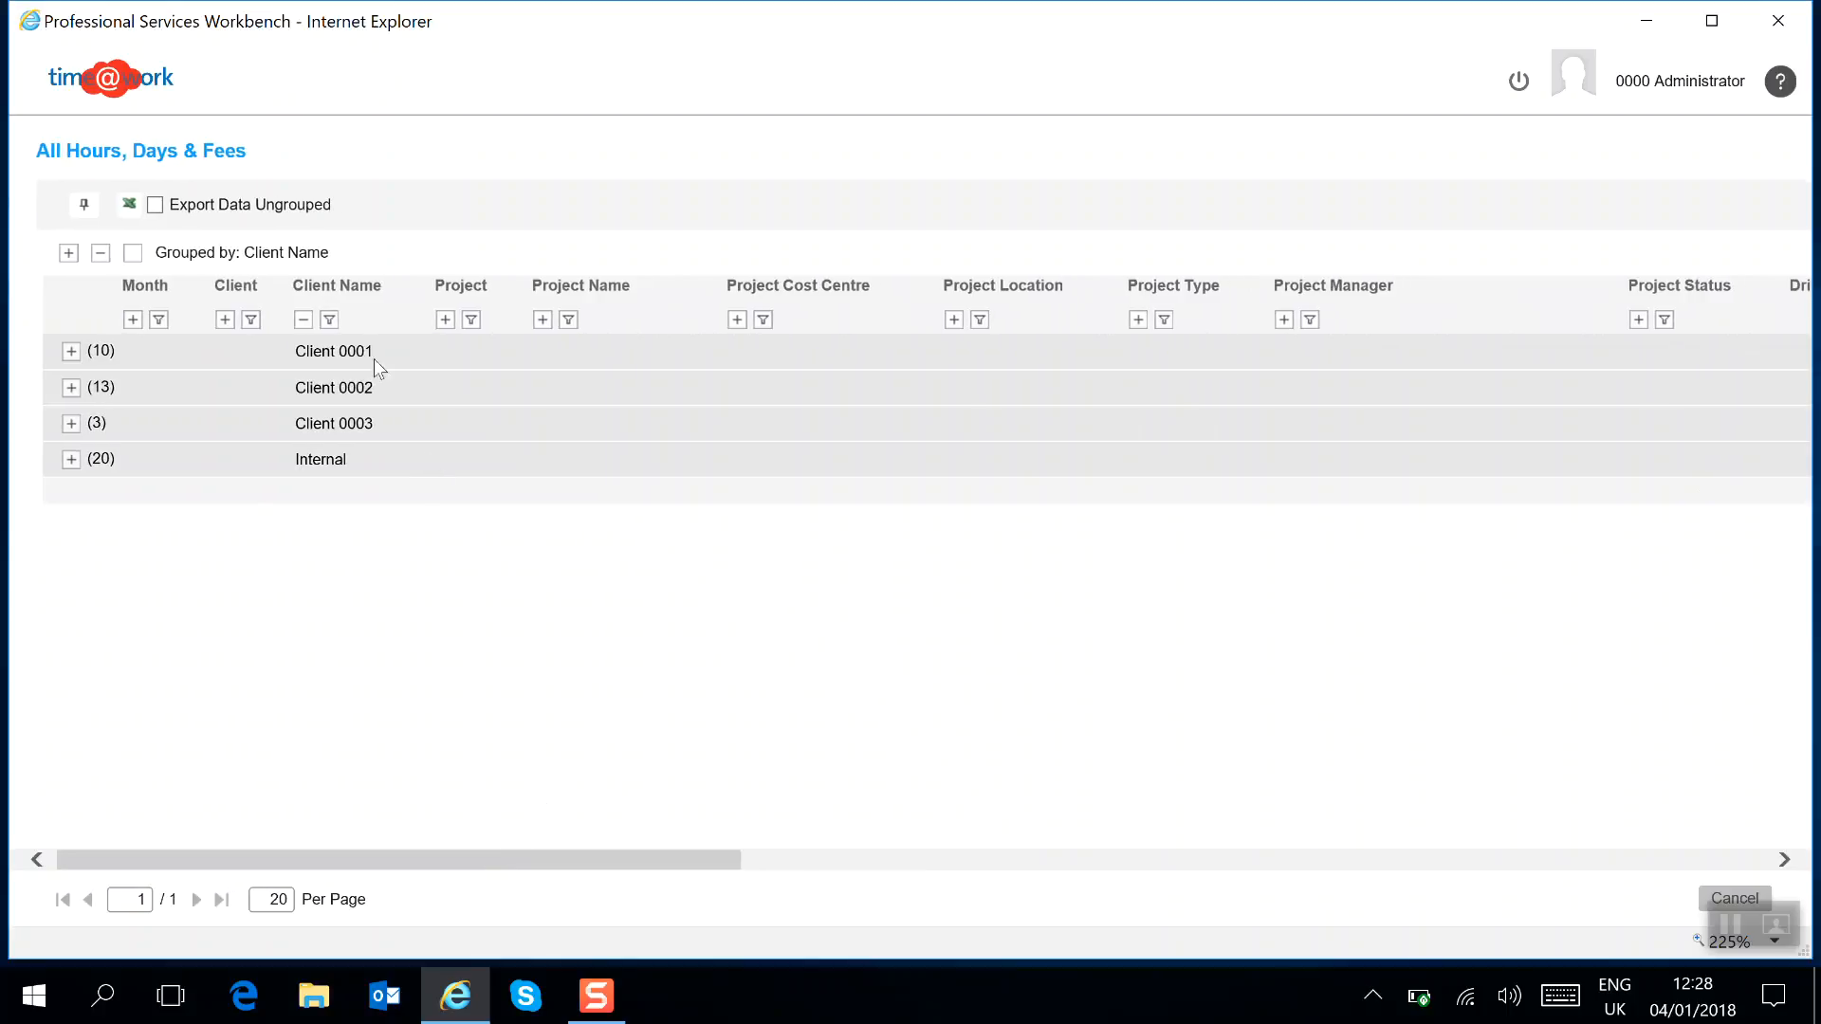
click(545, 320)
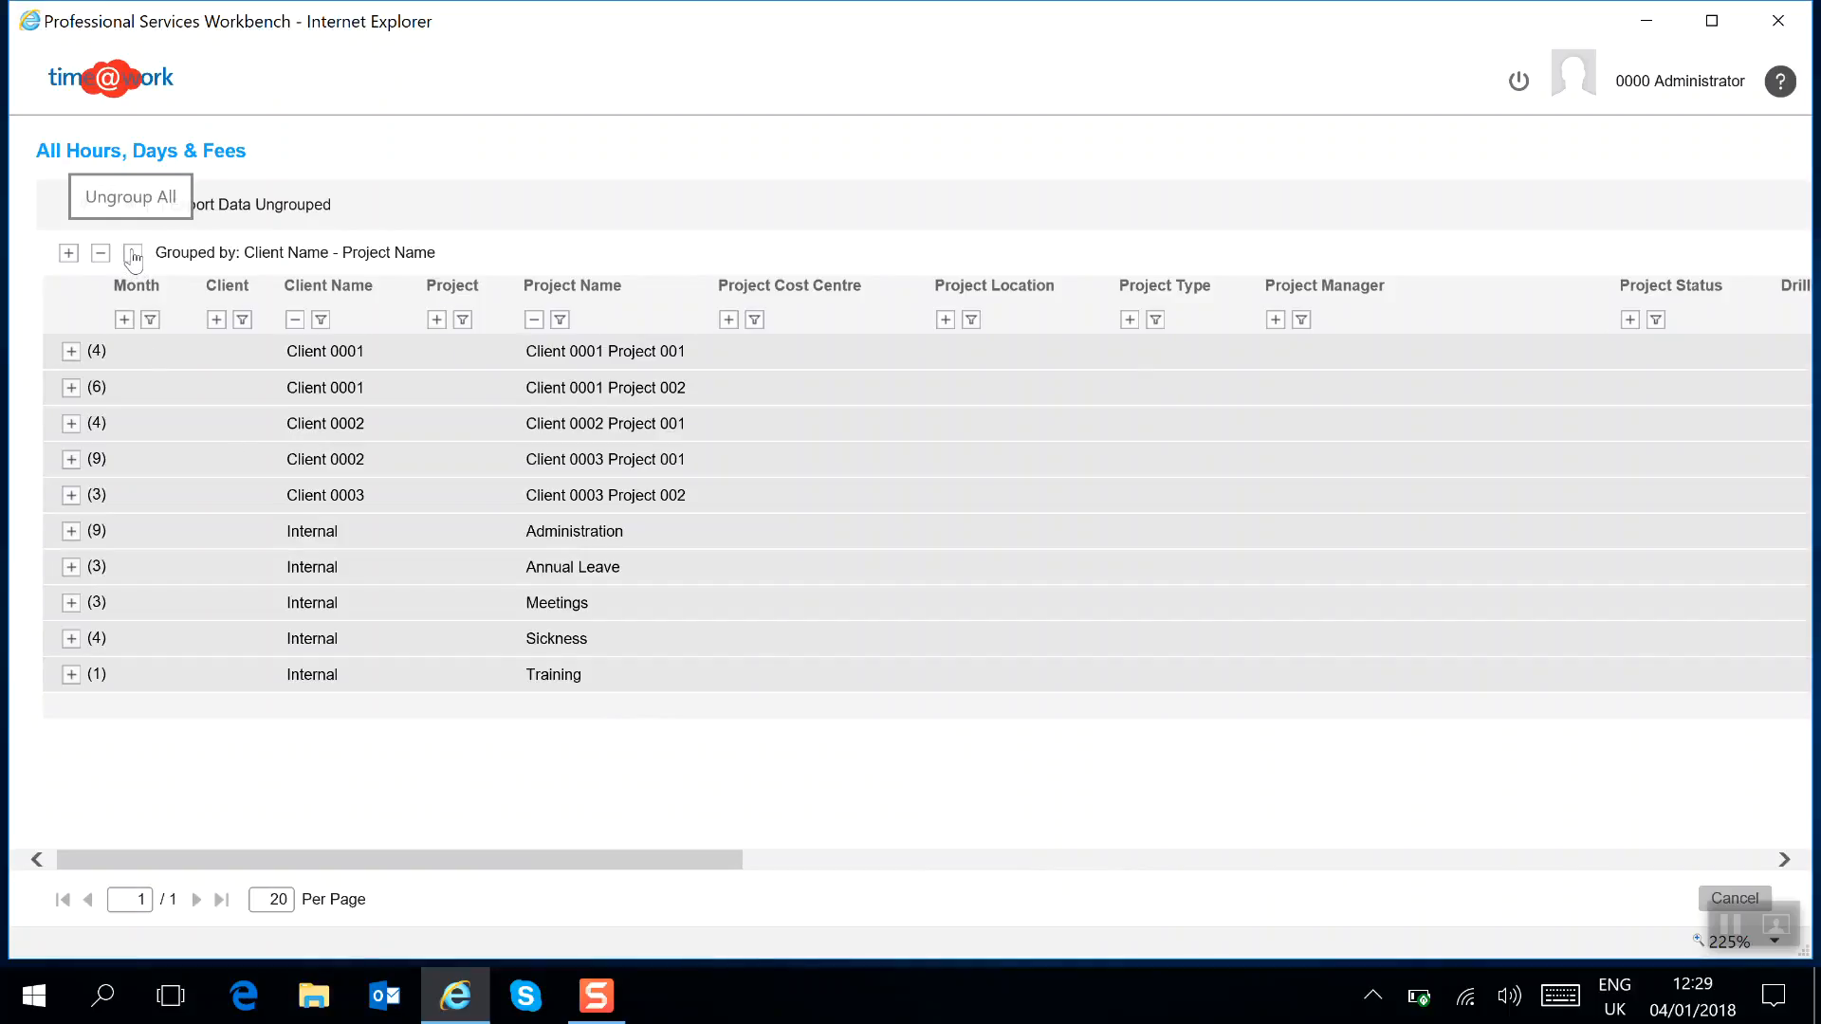
Expand and collapse the first client-project group, then remove all grouping.
click(71, 352)
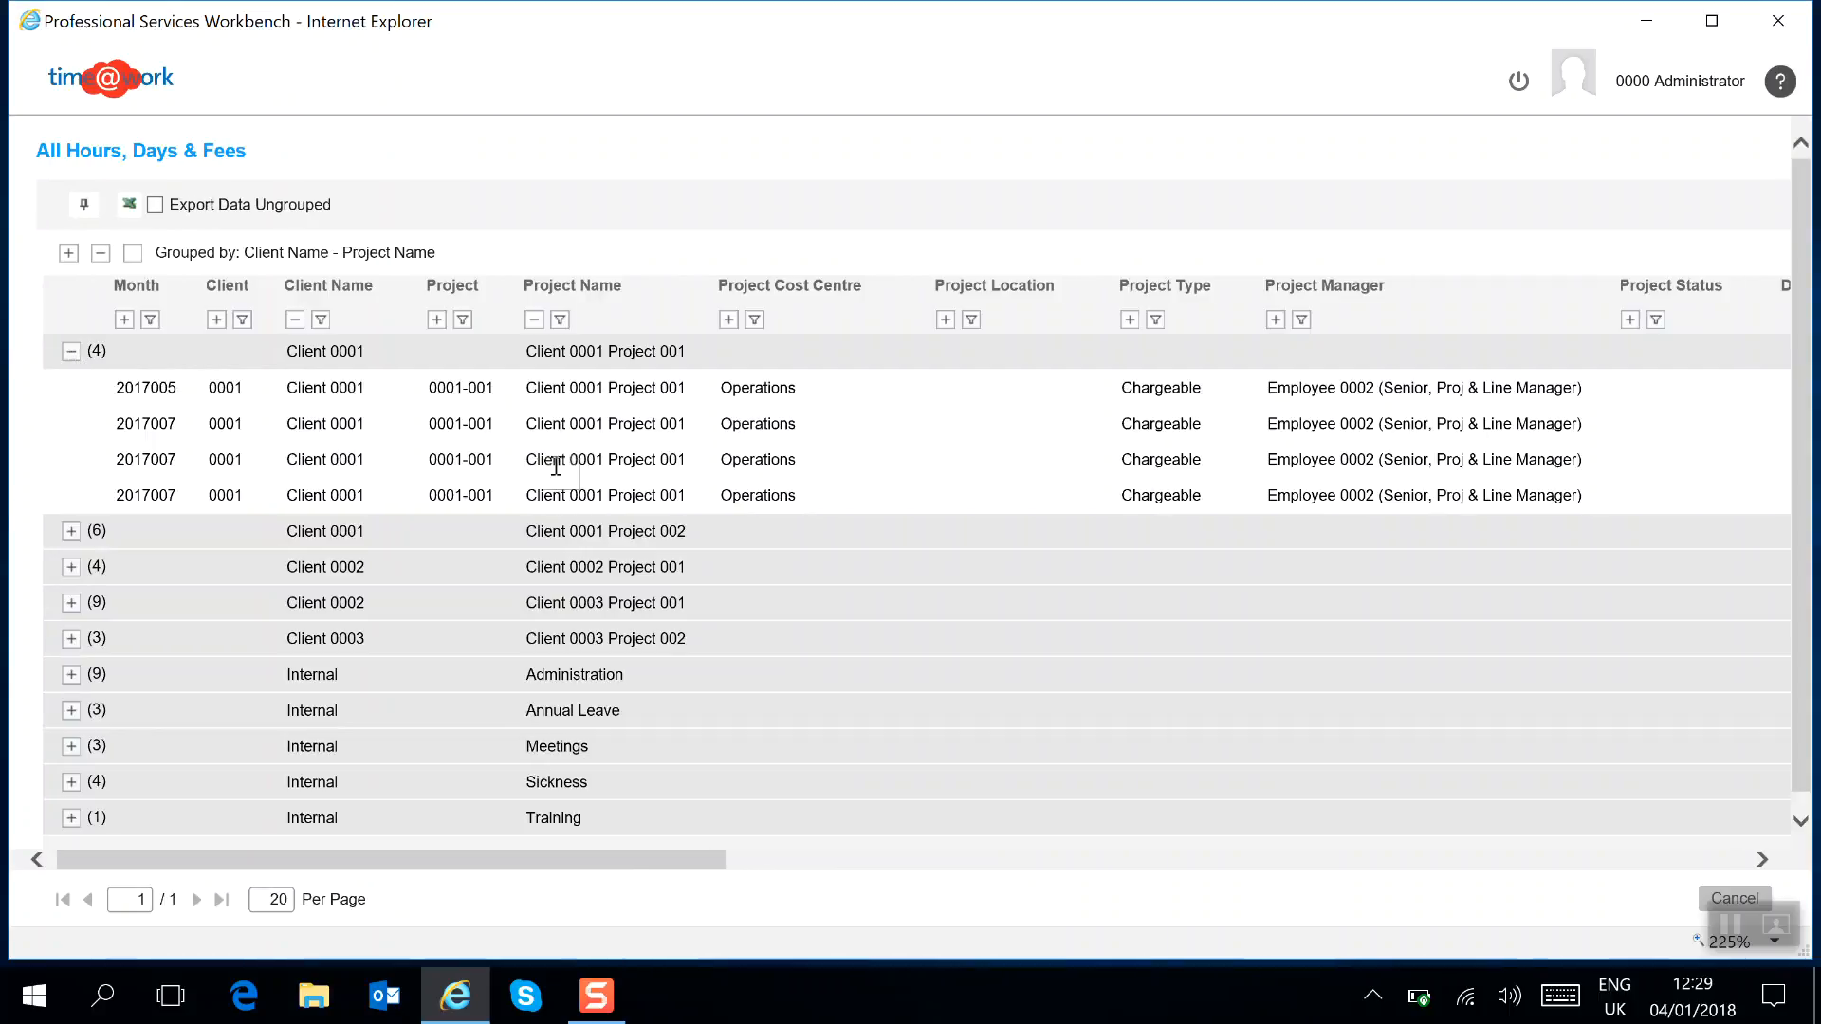
click(71, 352)
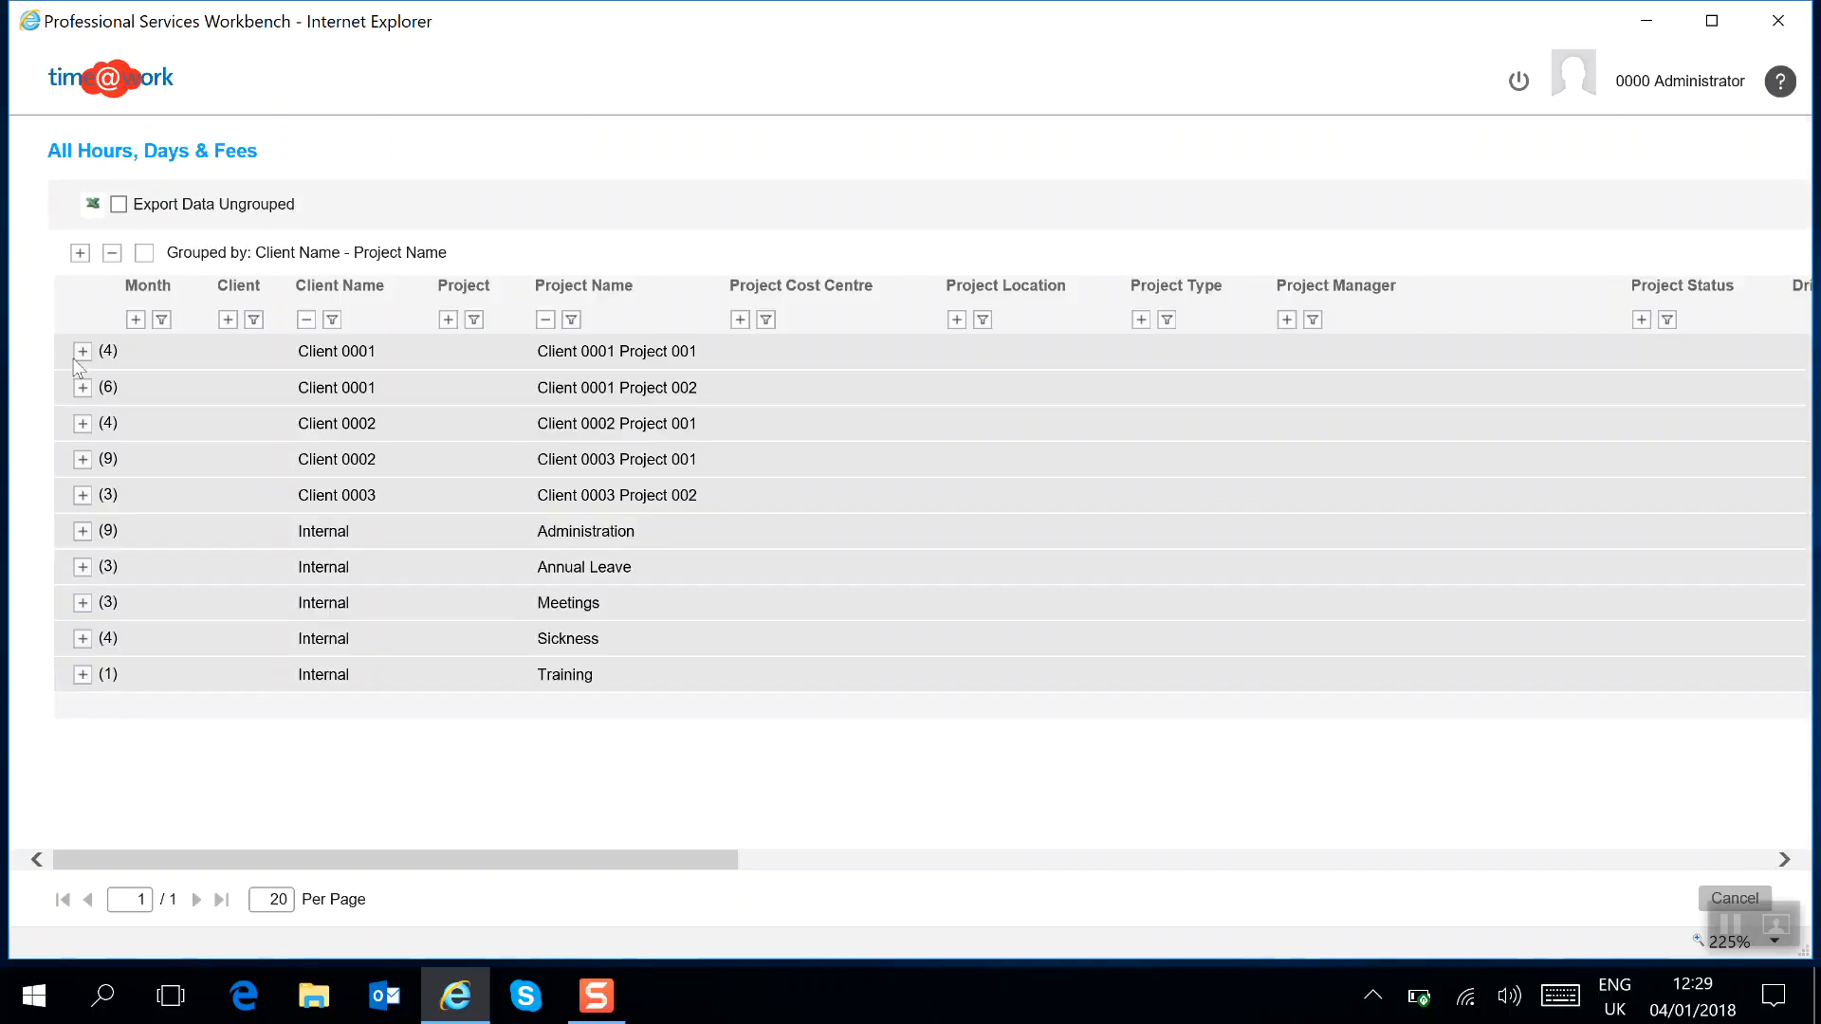
click(133, 254)
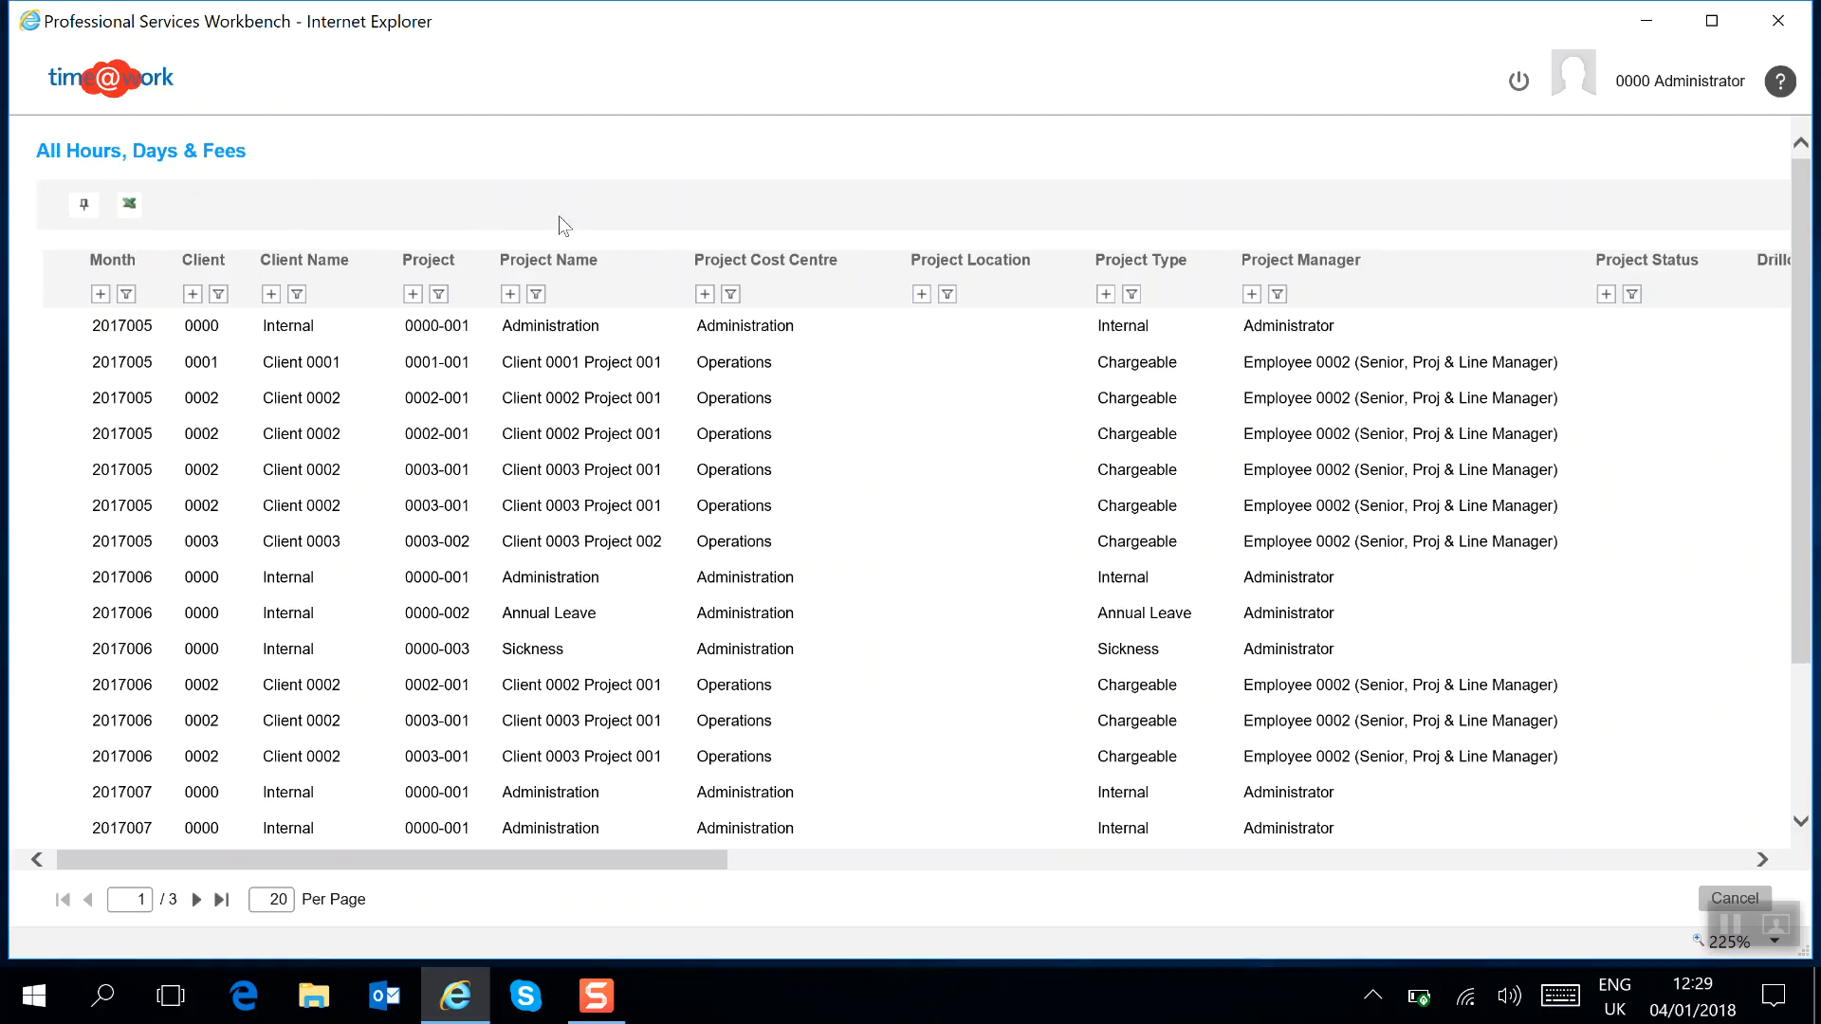
Filter the Project Name column globally by 001 and move to the next page.
click(537, 295)
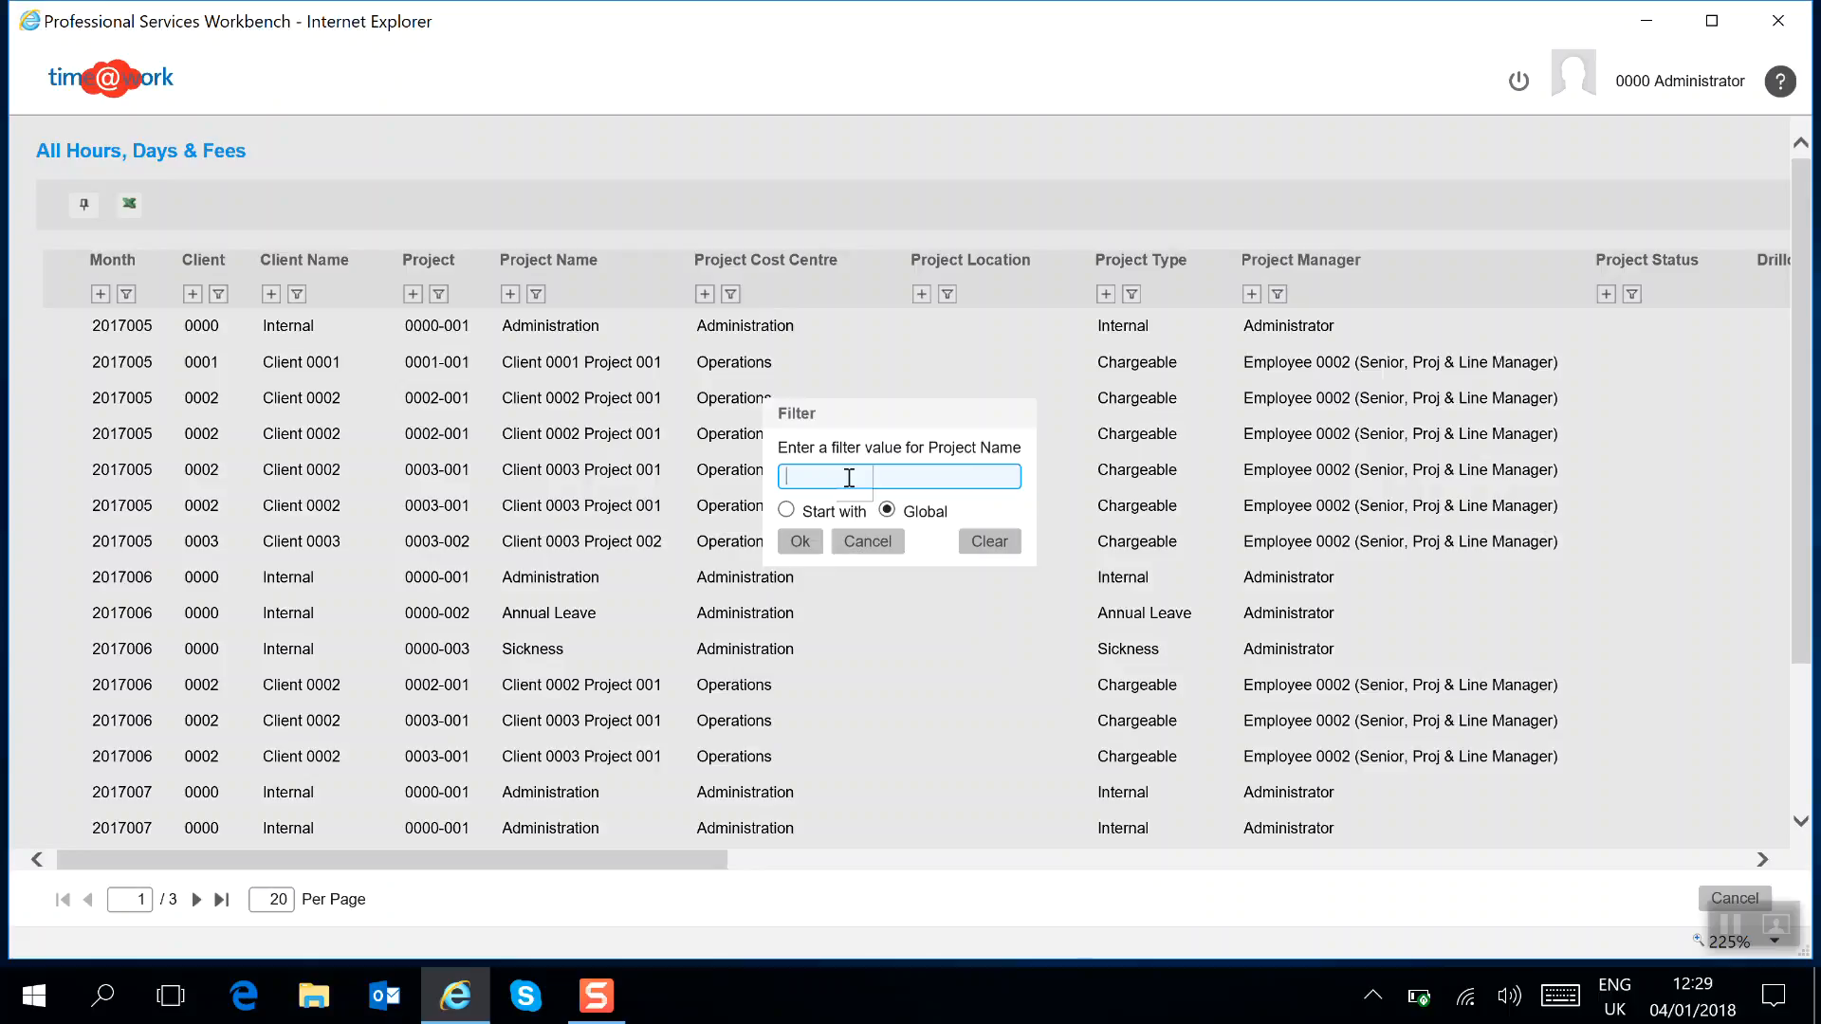
text(001)
click(801, 541)
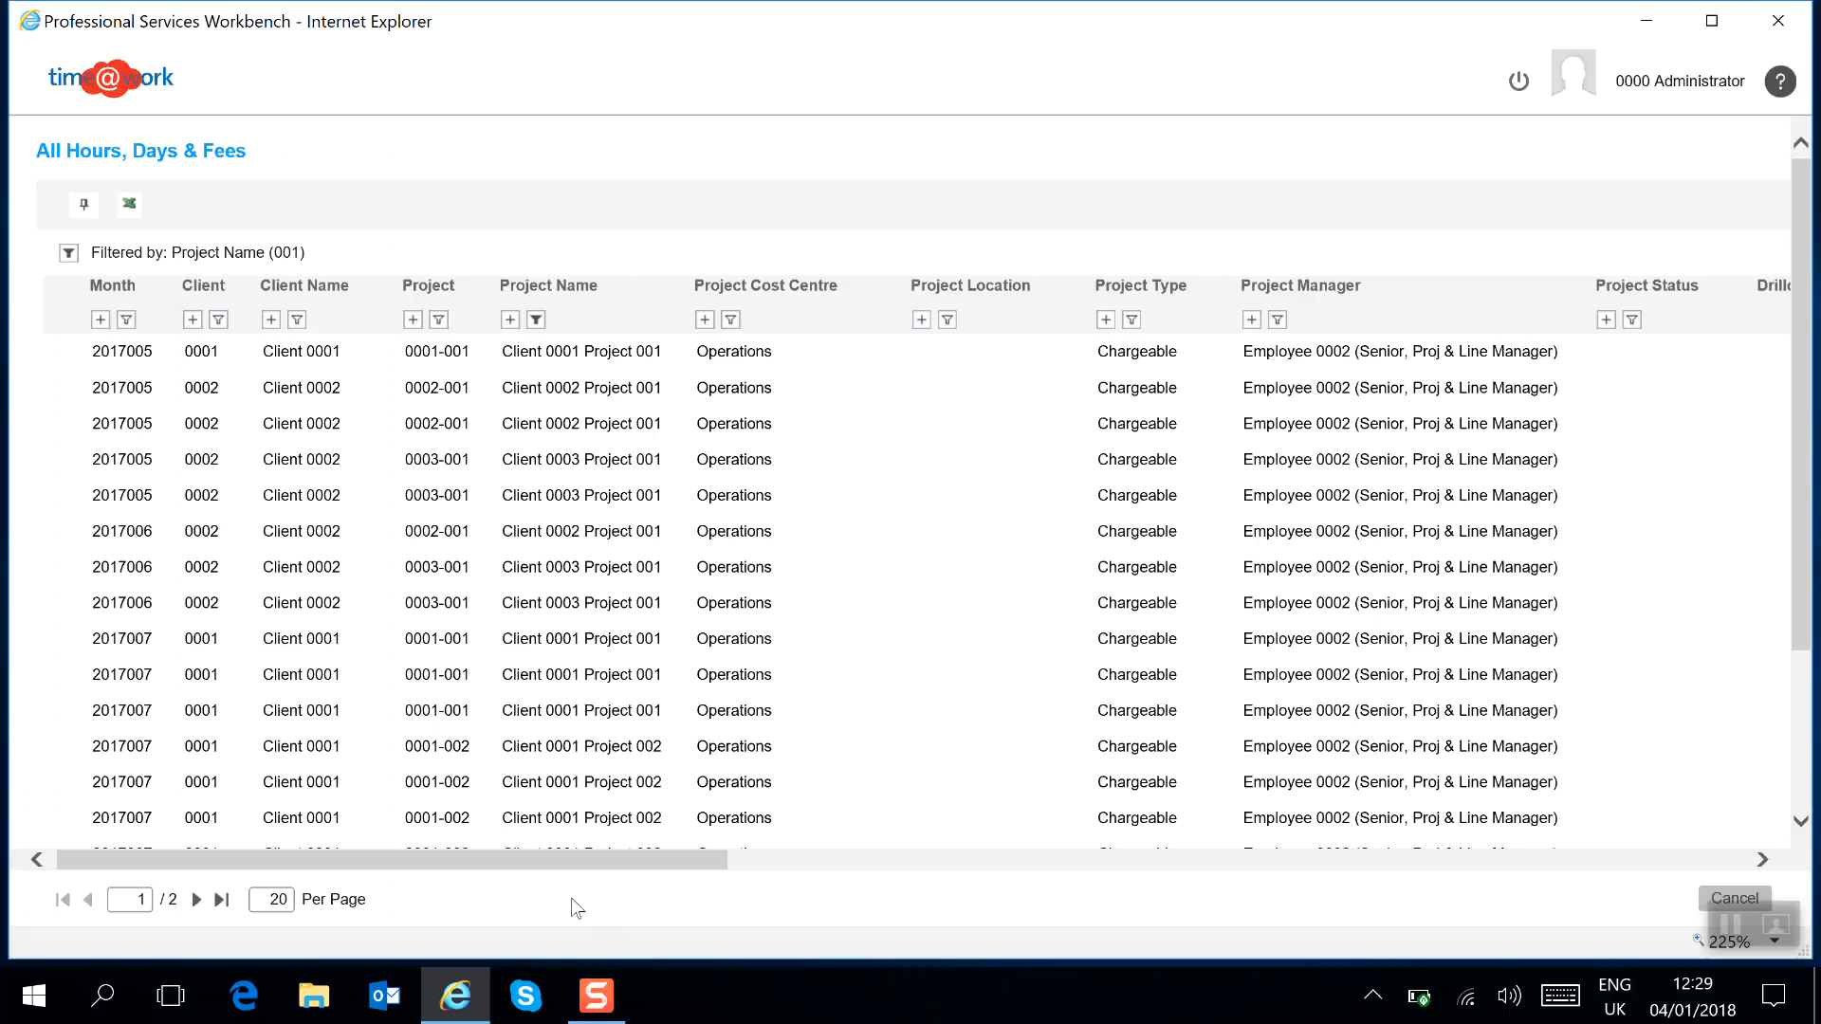
click(196, 899)
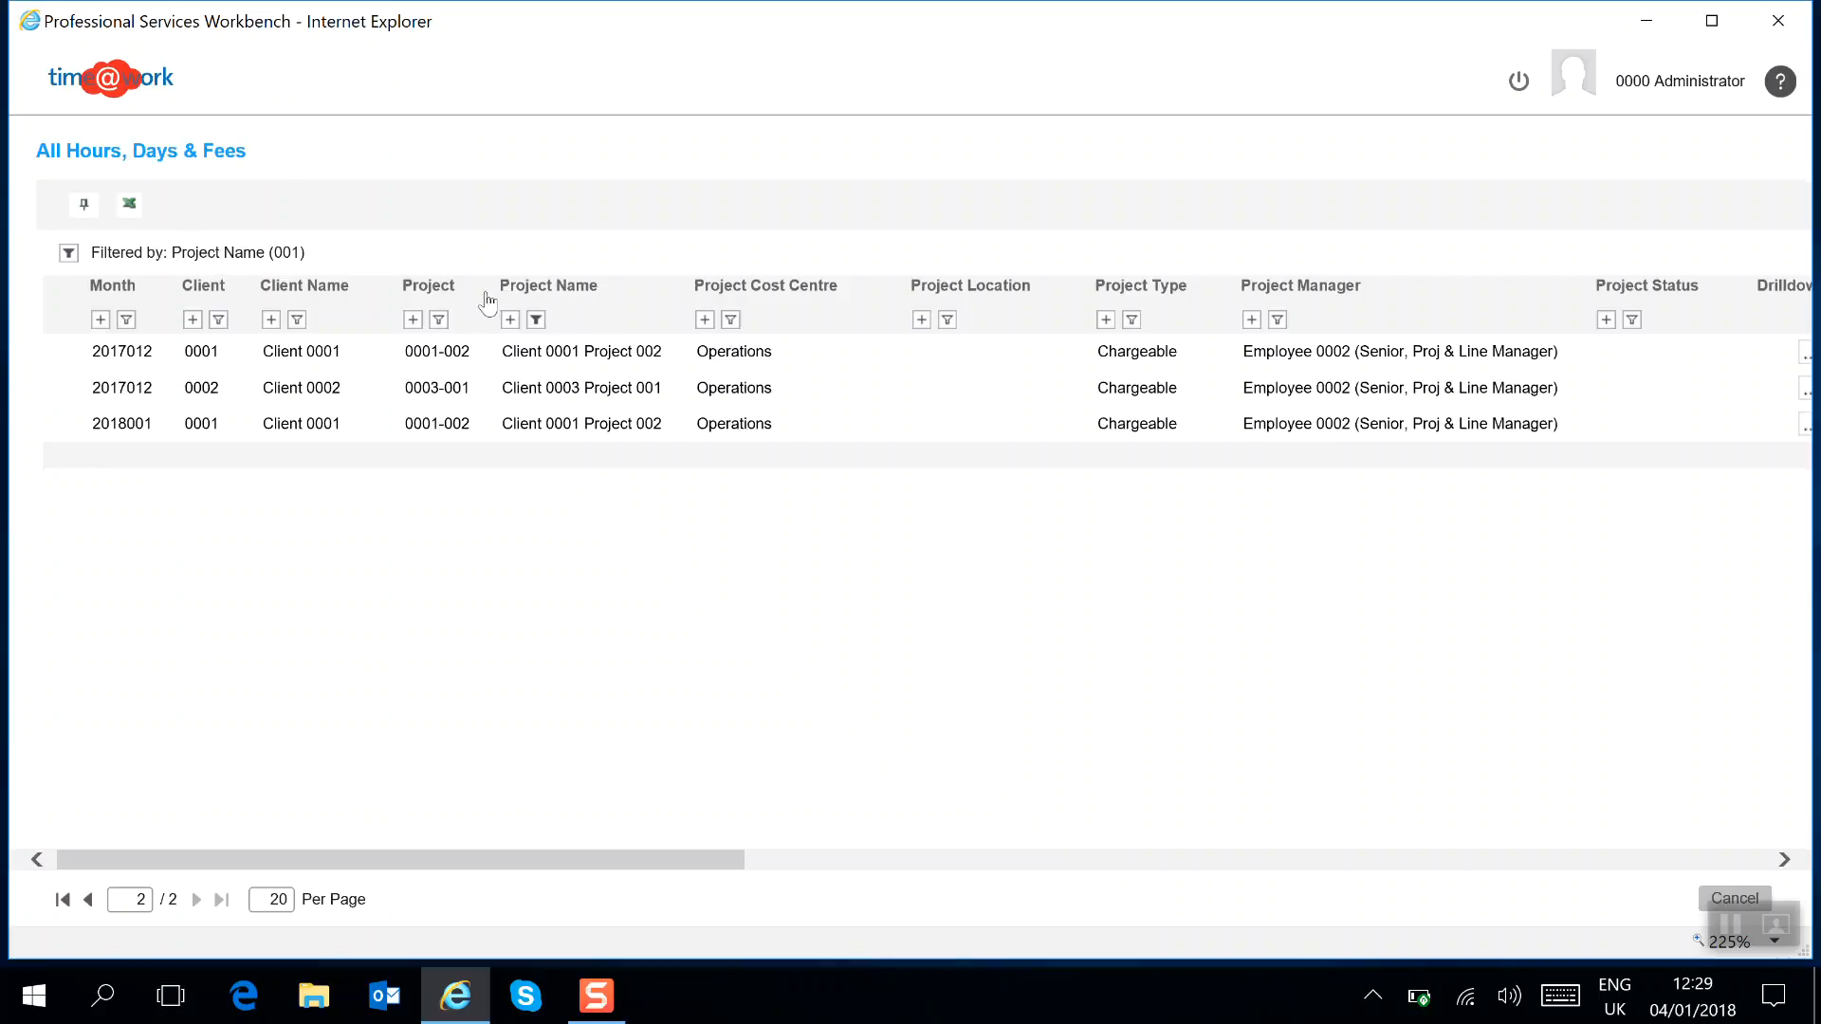
Sort the rows by Project Name and clear the Project Name filter.
click(604, 304)
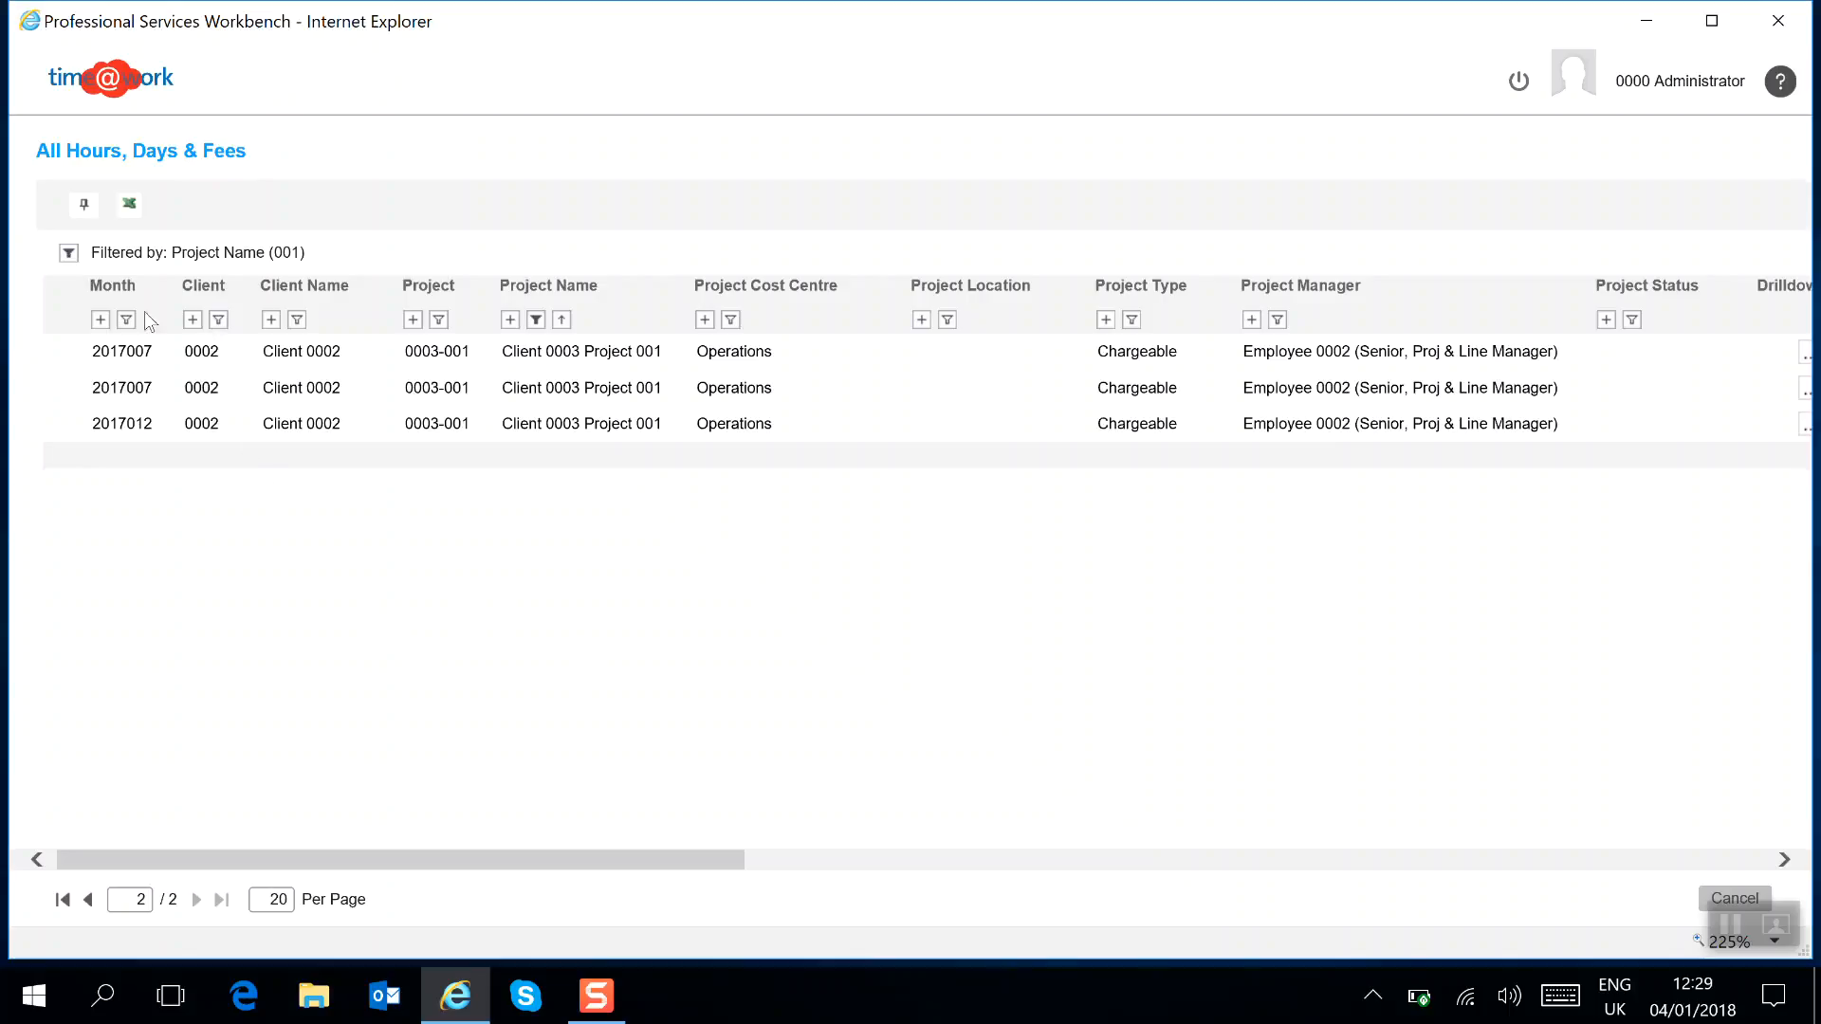
click(69, 256)
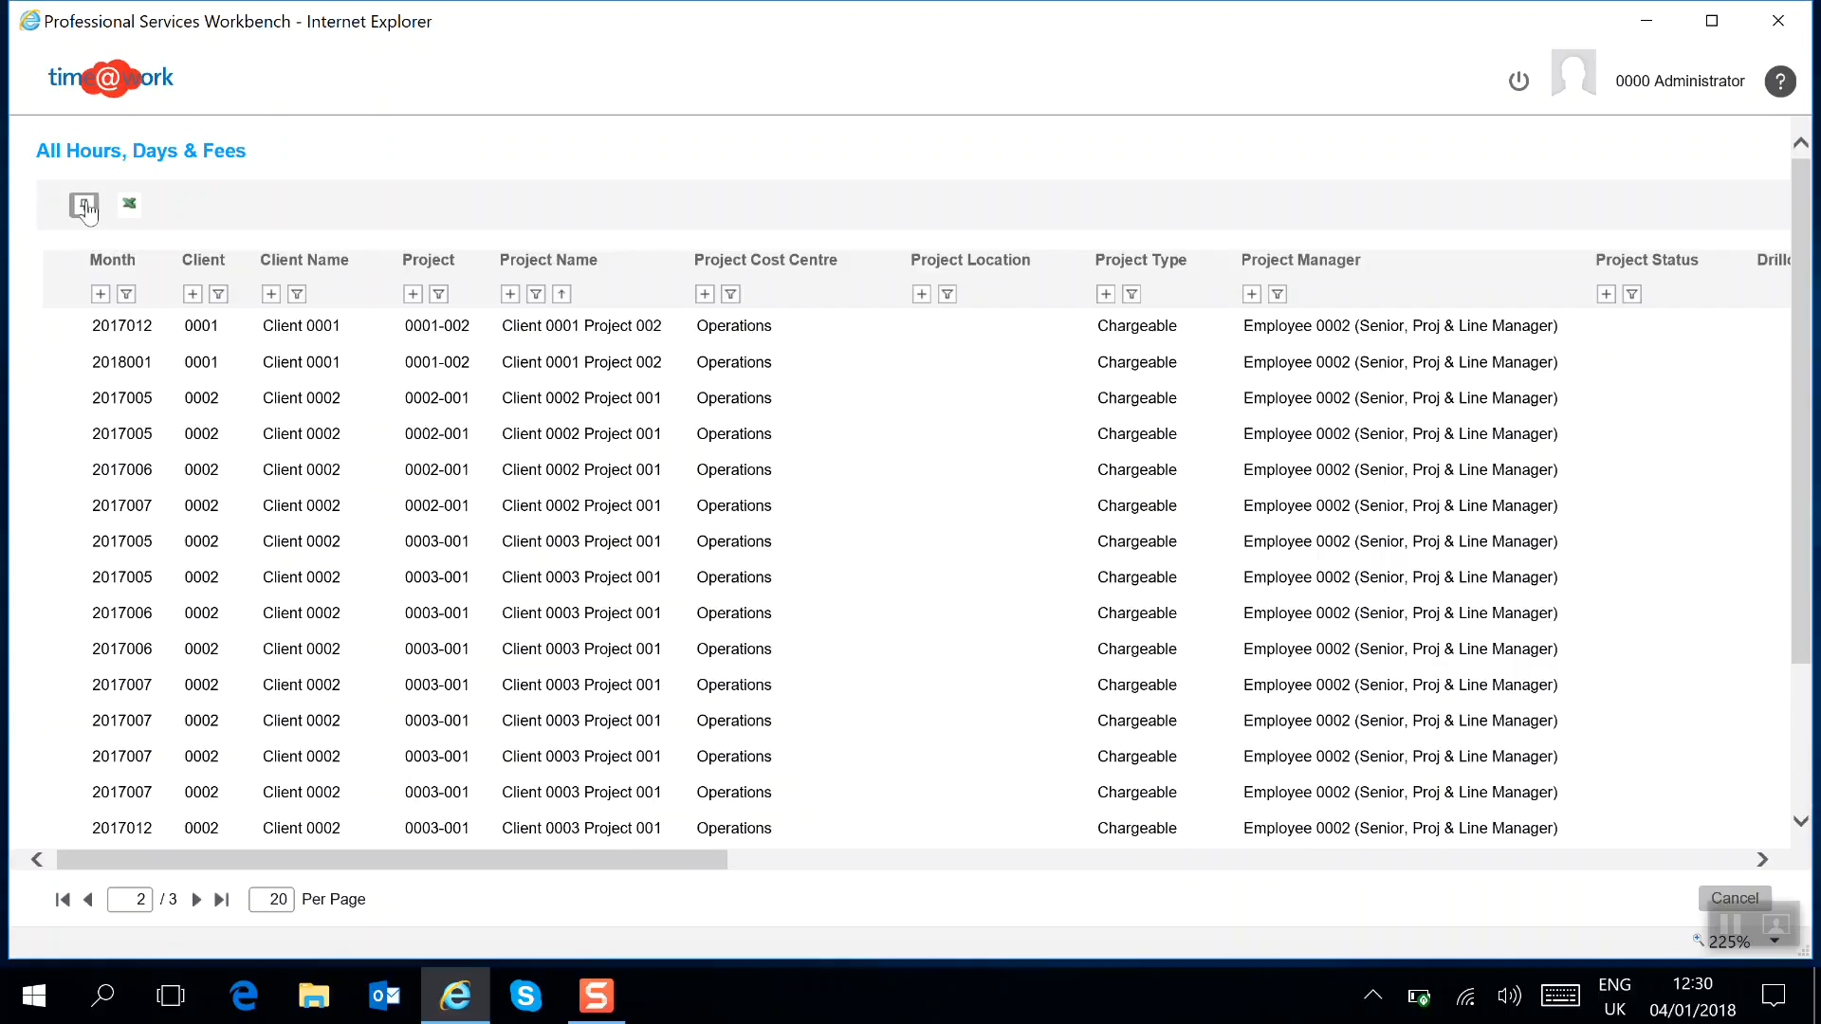
Switch the grid to its pinned layout and scroll the table sideways.
click(83, 204)
click(587, 282)
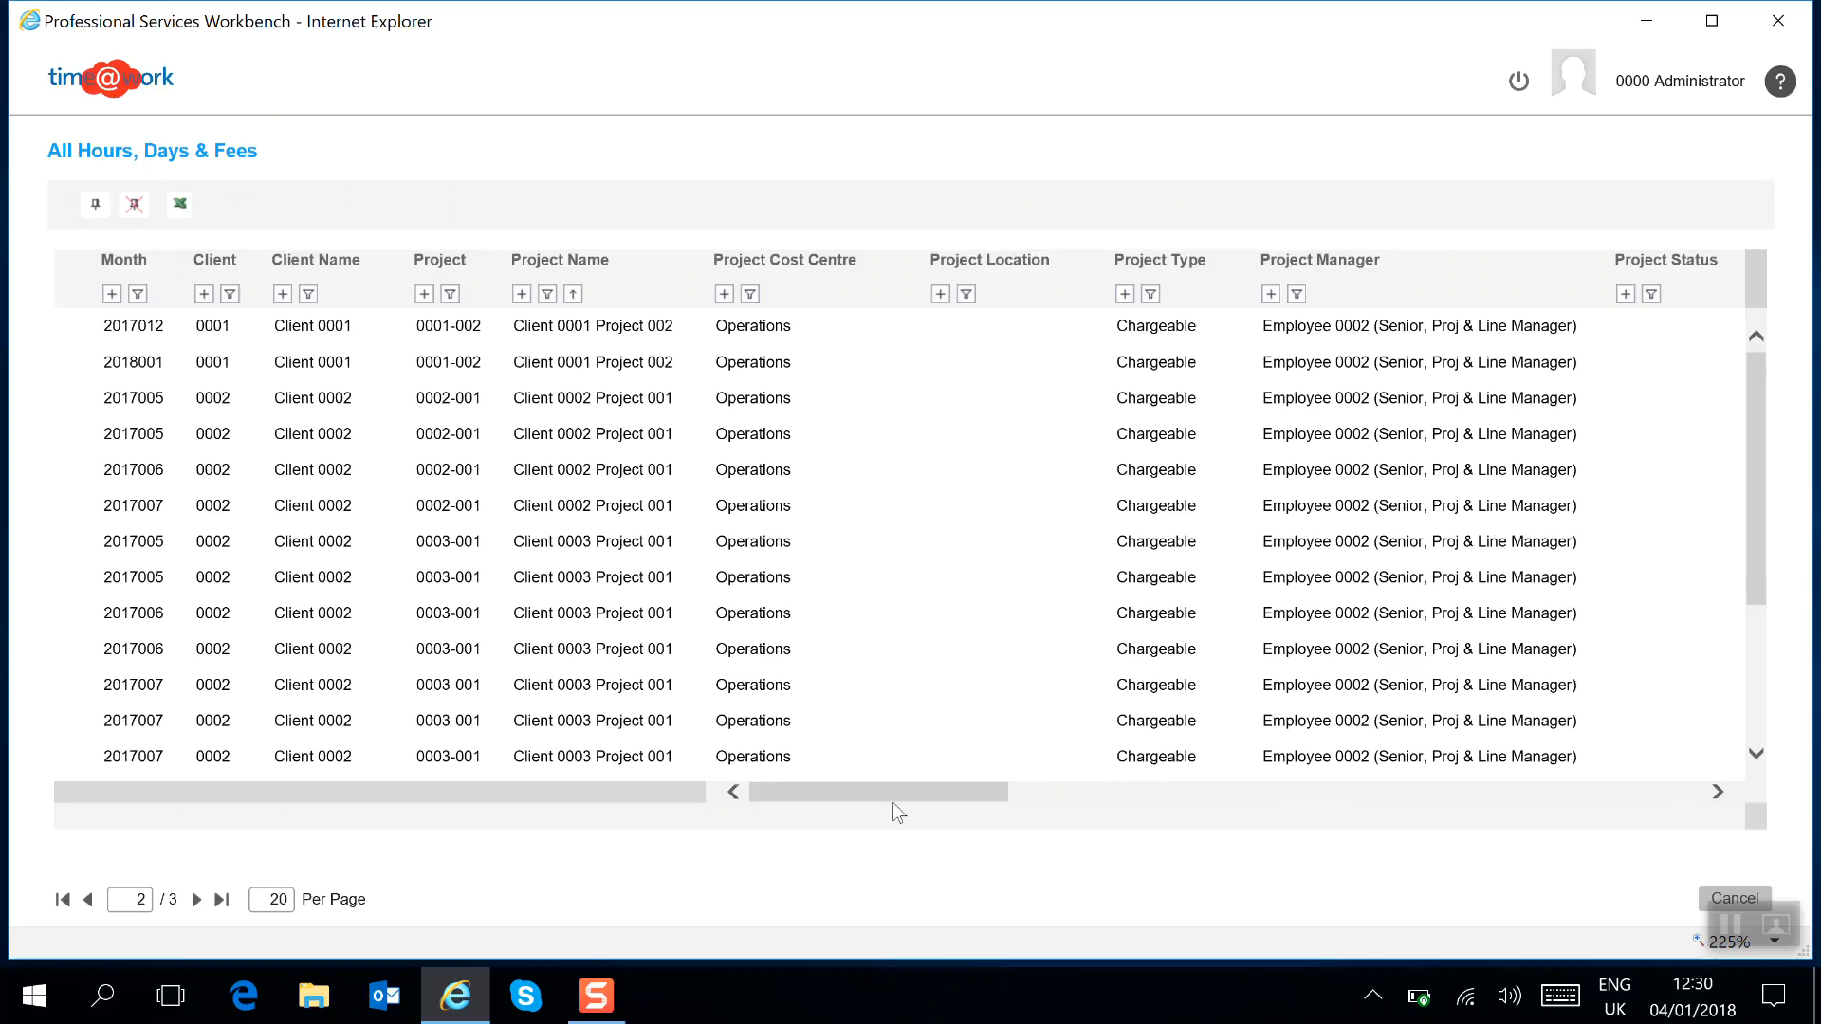
drag(891, 787, 815, 790)
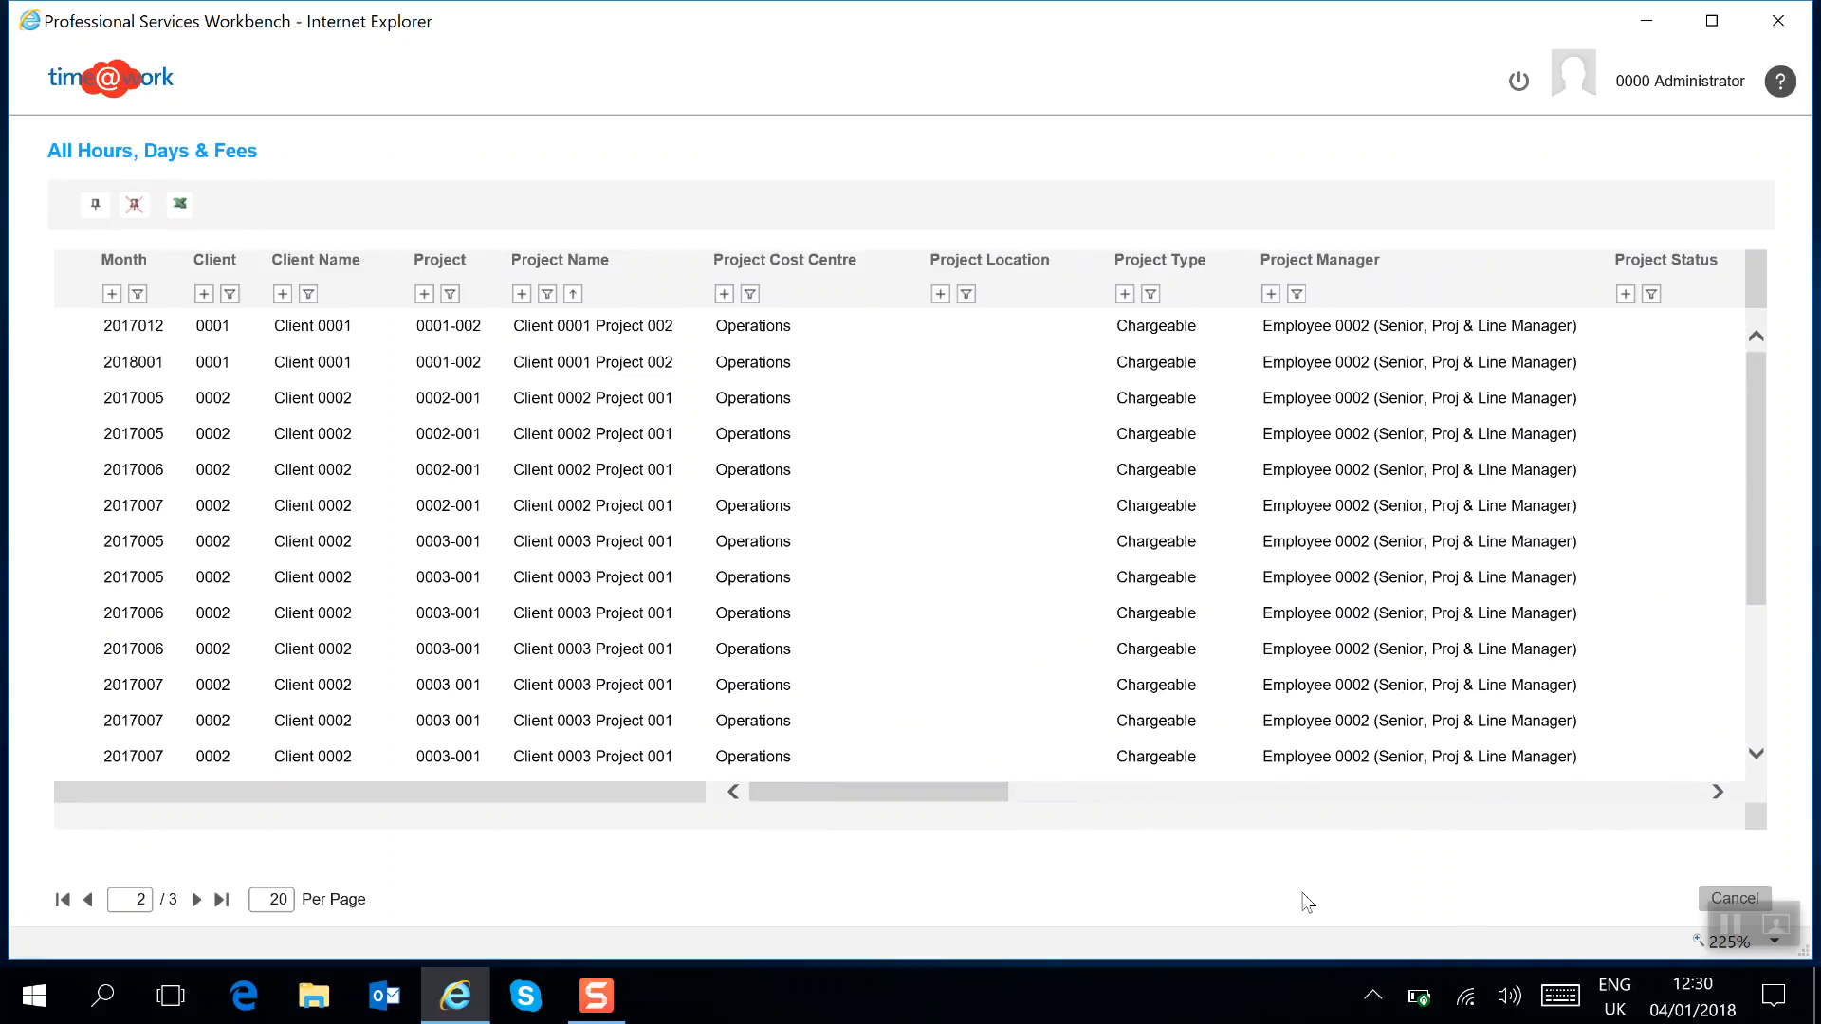
Close this report, then open and run the All Client/Project KPIs report and close it.
click(1709, 901)
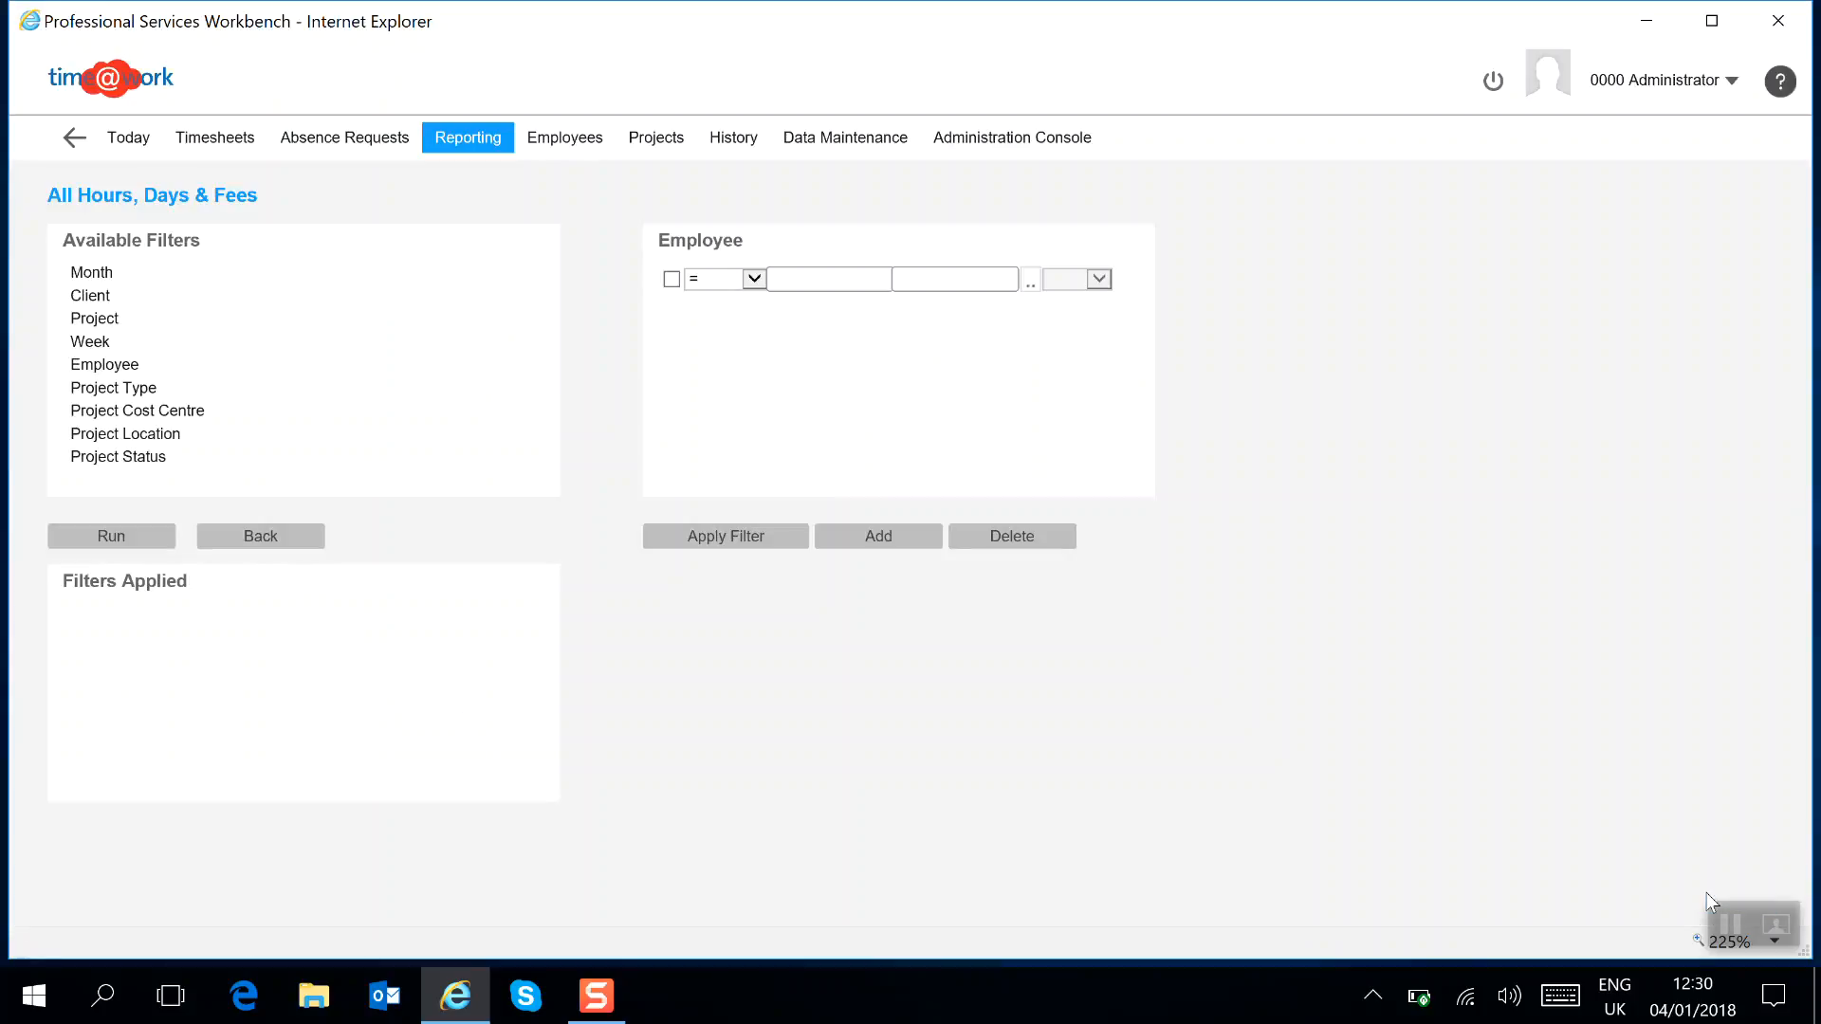
click(484, 147)
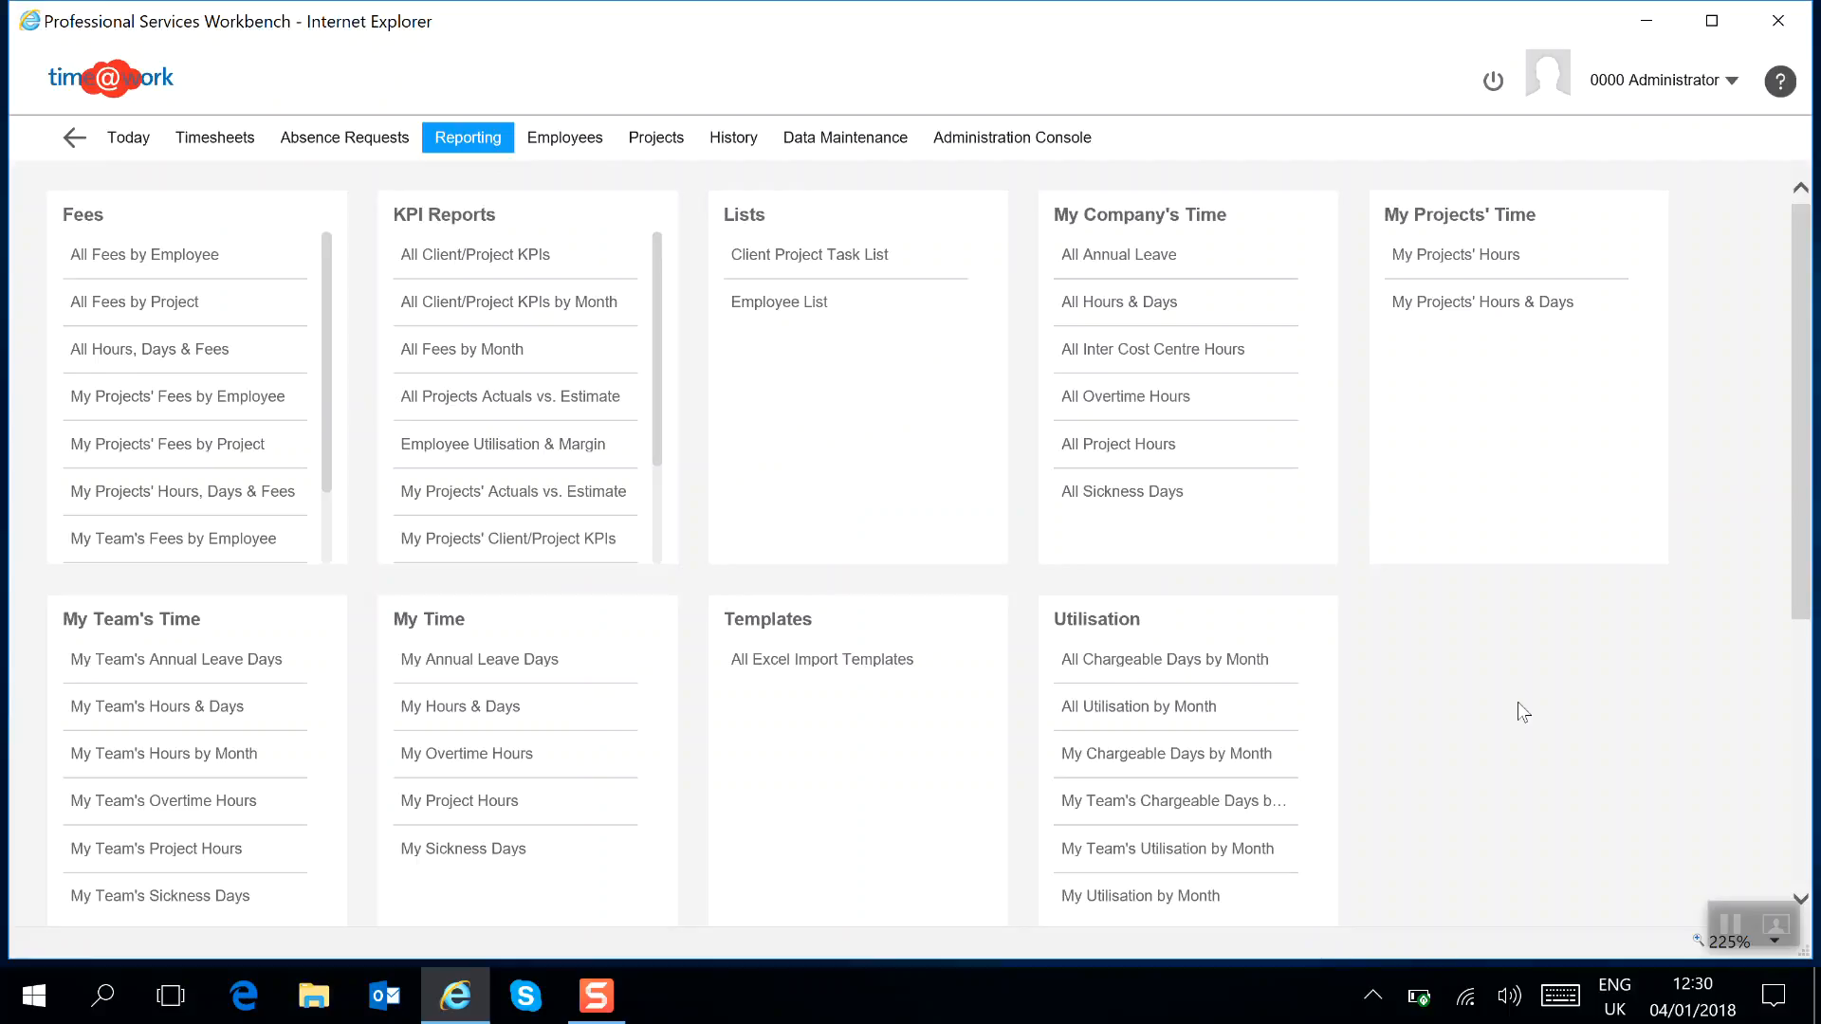
click(495, 269)
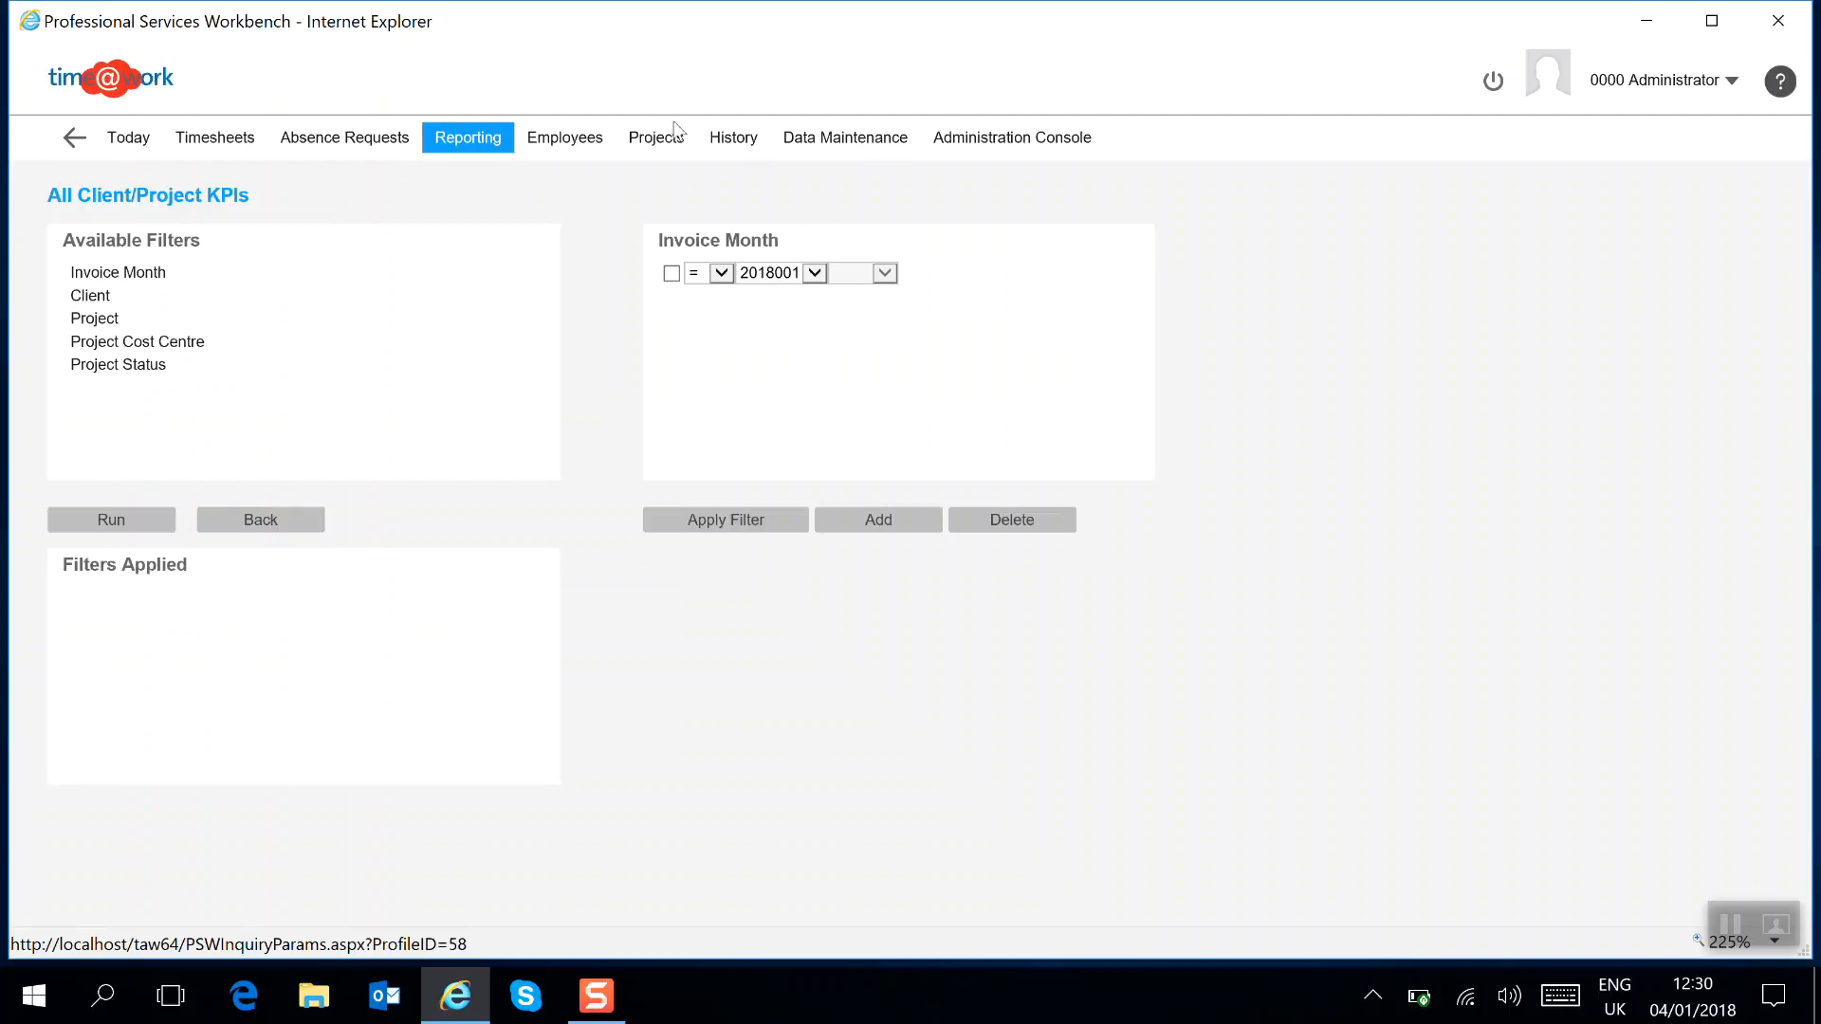
click(120, 522)
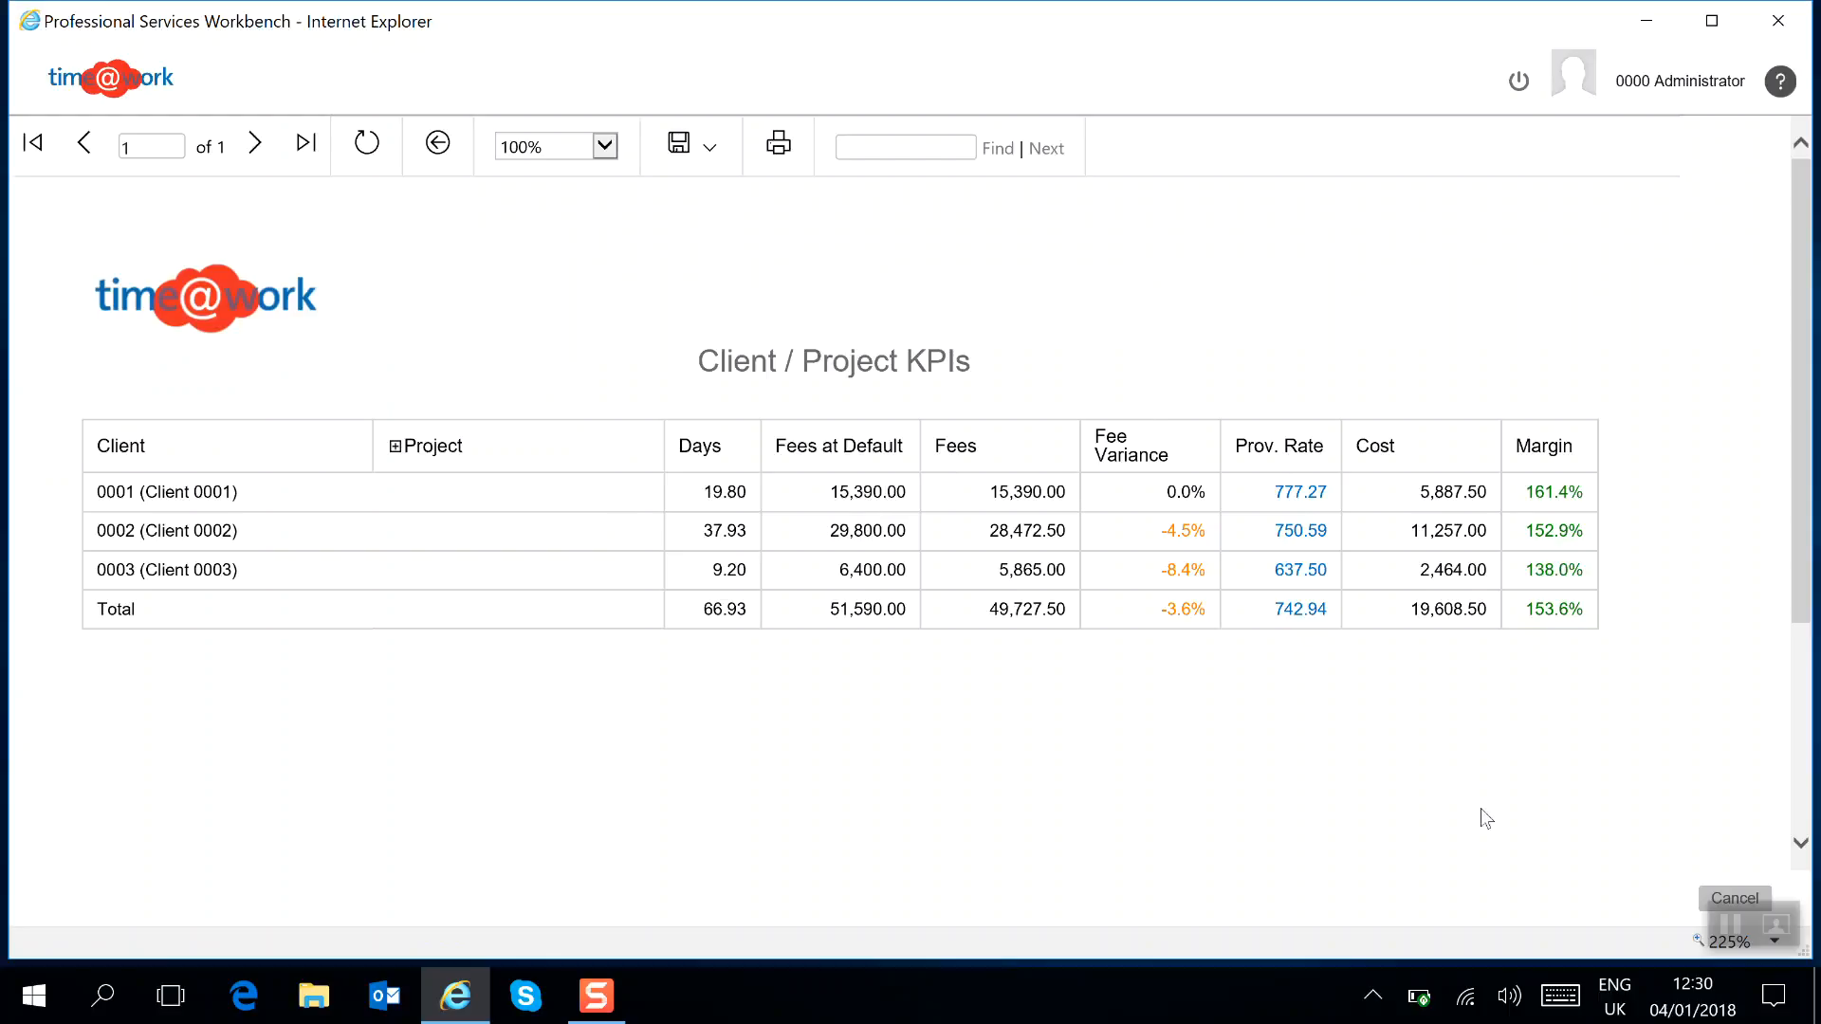
click(1732, 893)
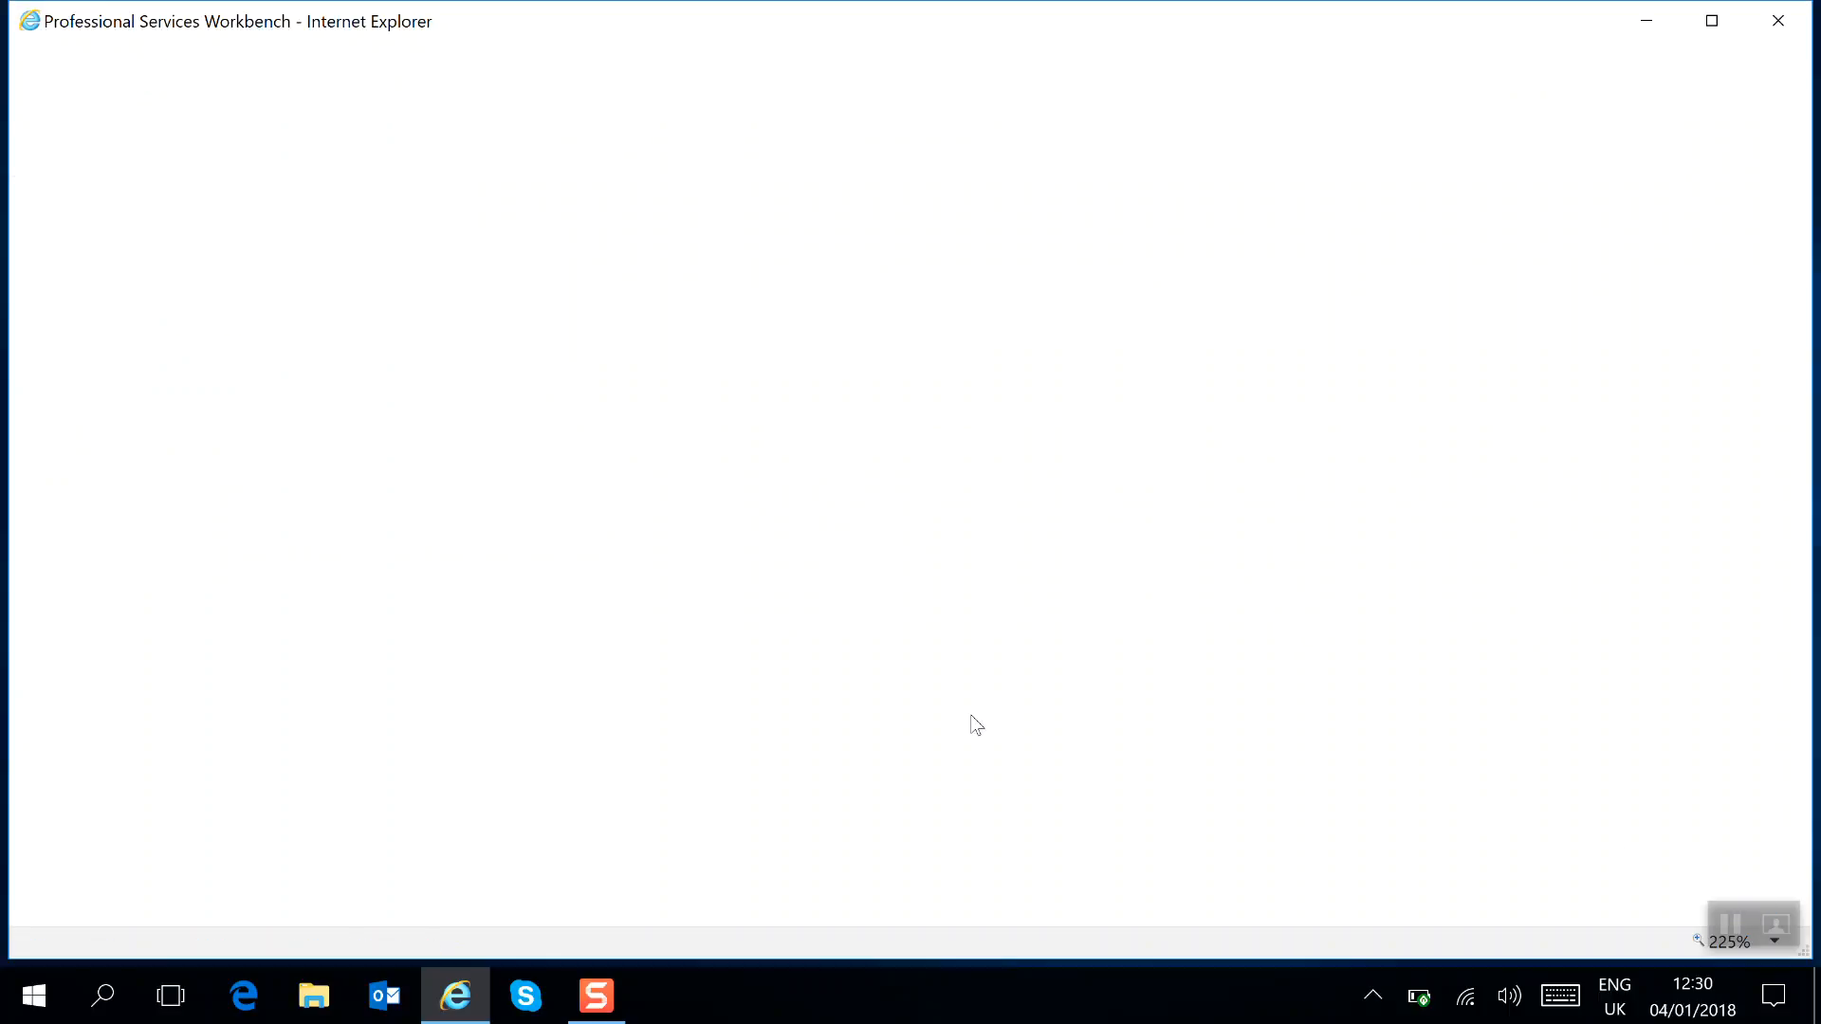